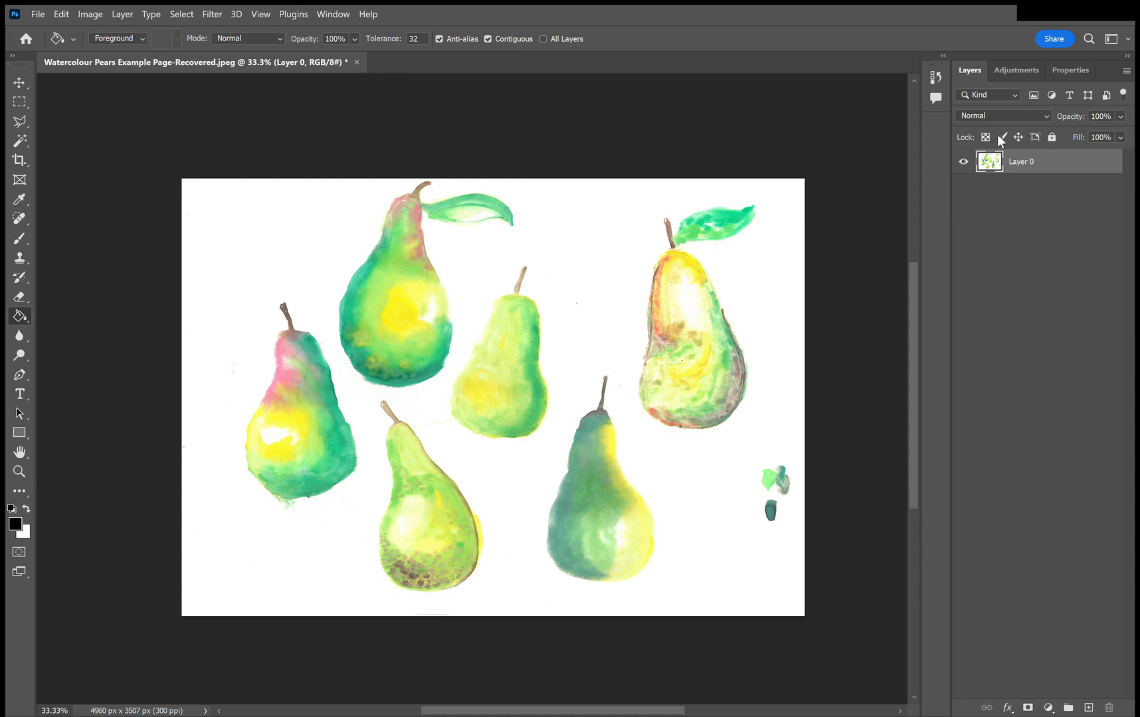
# Detach the Layers panel into a floating window and select the pear painting's layer.
pyautogui.doubleClick(974, 70)
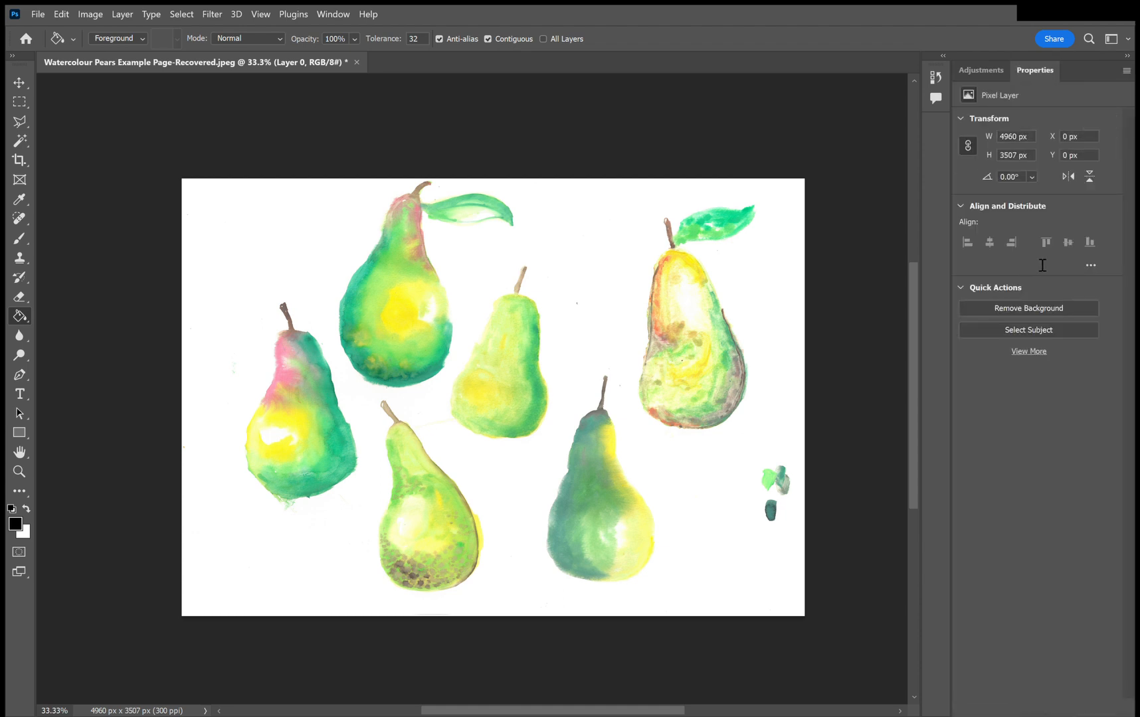
pyautogui.click(1002, 307)
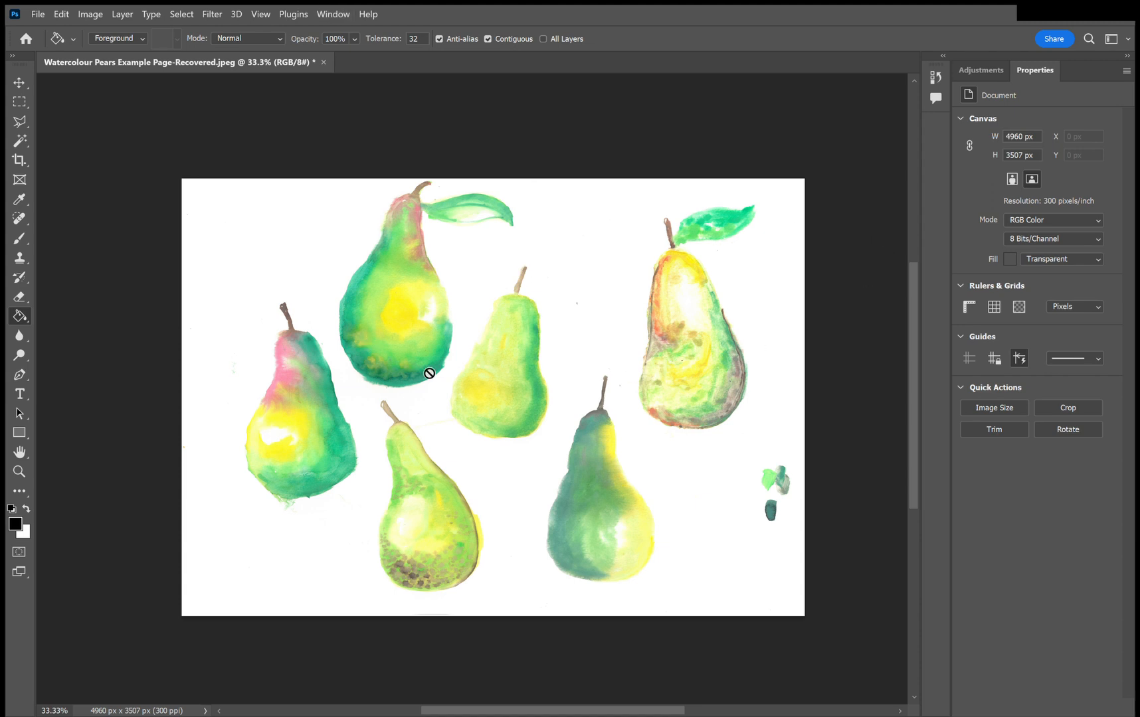
pyautogui.click(1035, 263)
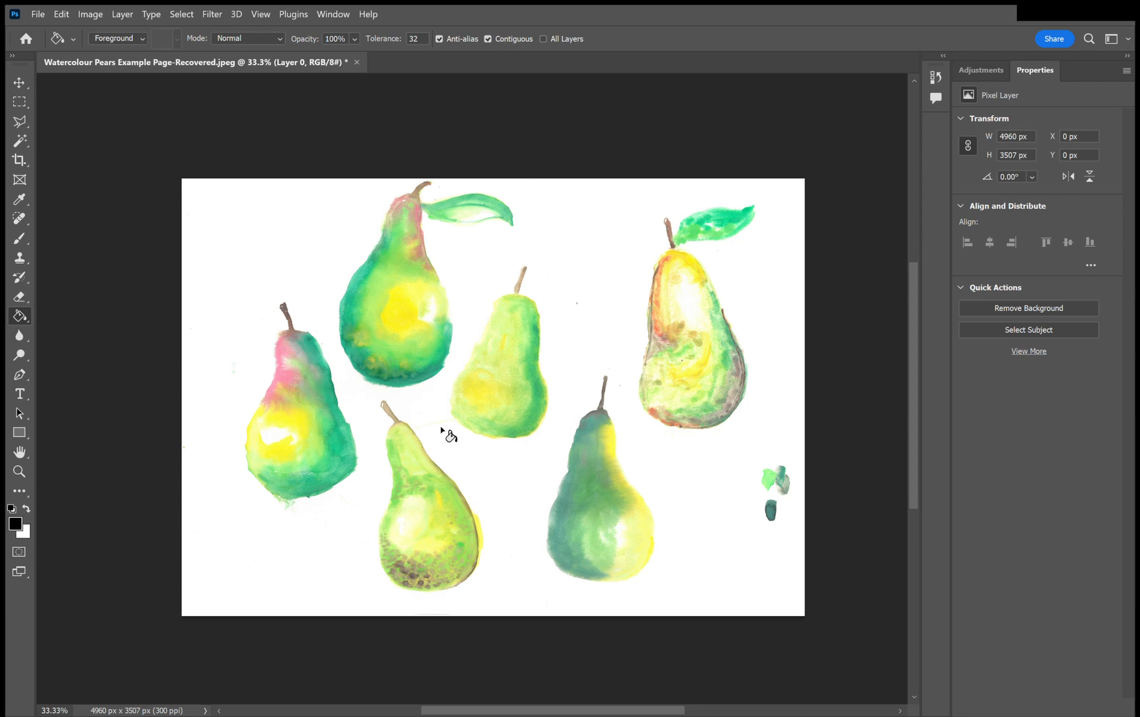
# Draw a closed Polygonal Lasso selection loosely around the leftmost pear, including its stem.
pyautogui.click(20, 121)
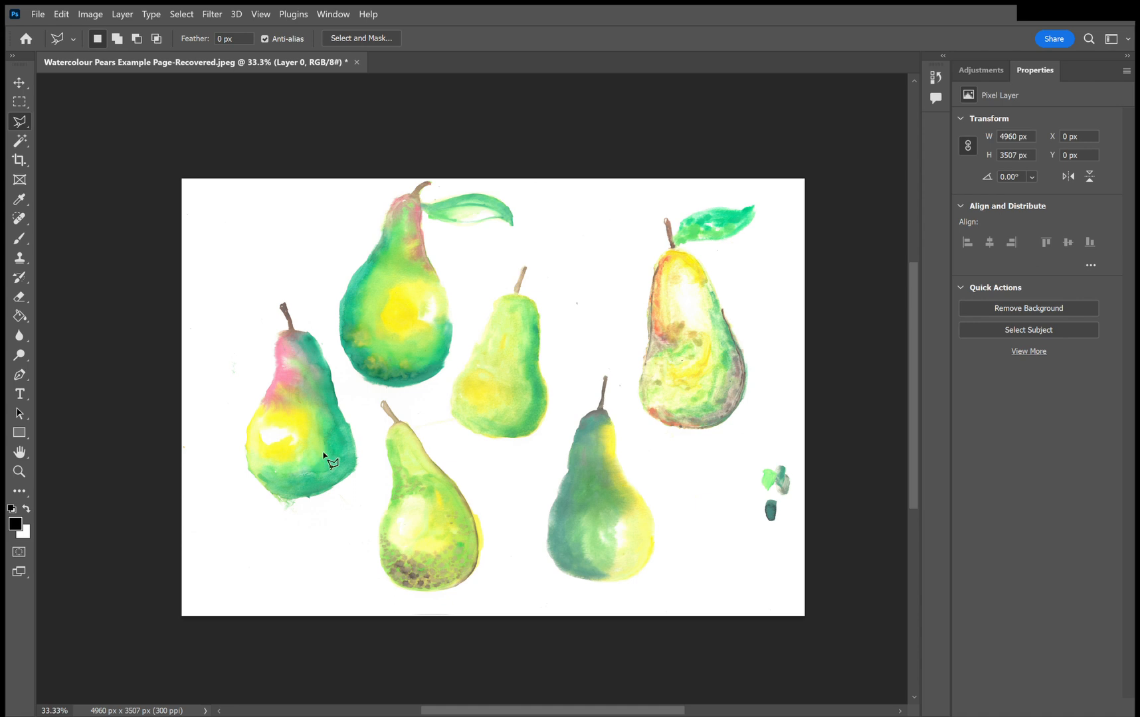
pyautogui.click(311, 293)
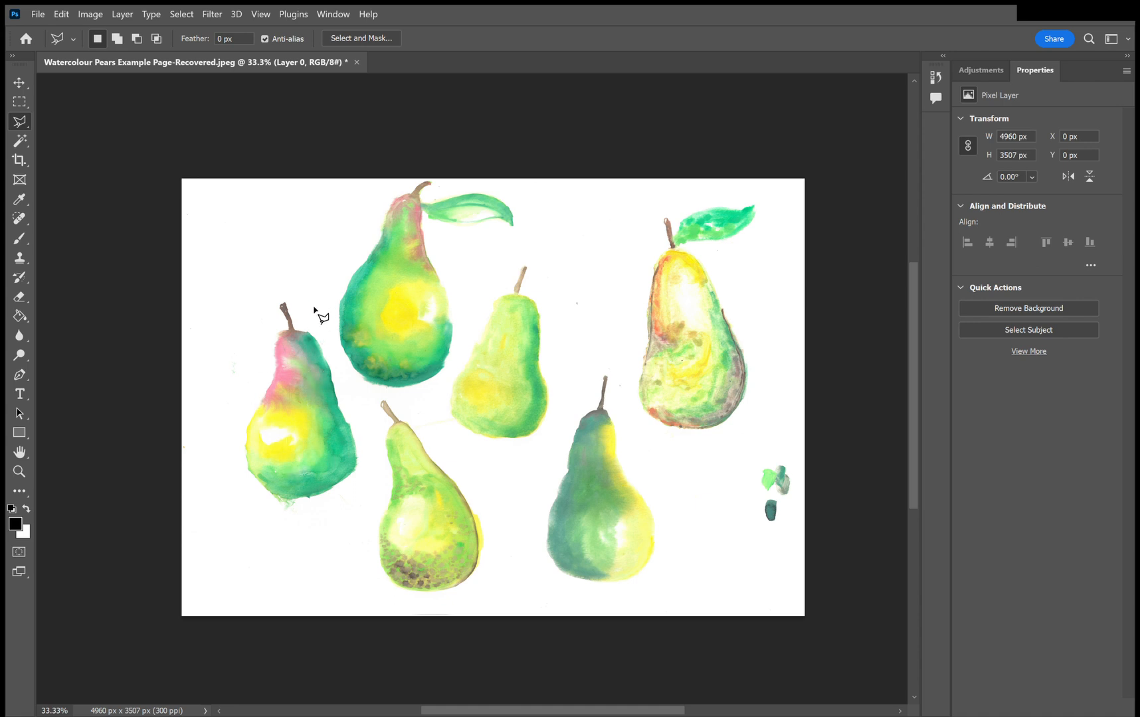
pyautogui.click(355, 407)
pyautogui.click(366, 480)
pyautogui.click(299, 546)
pyautogui.click(230, 478)
pyautogui.click(220, 359)
pyautogui.click(259, 292)
pyautogui.click(302, 290)
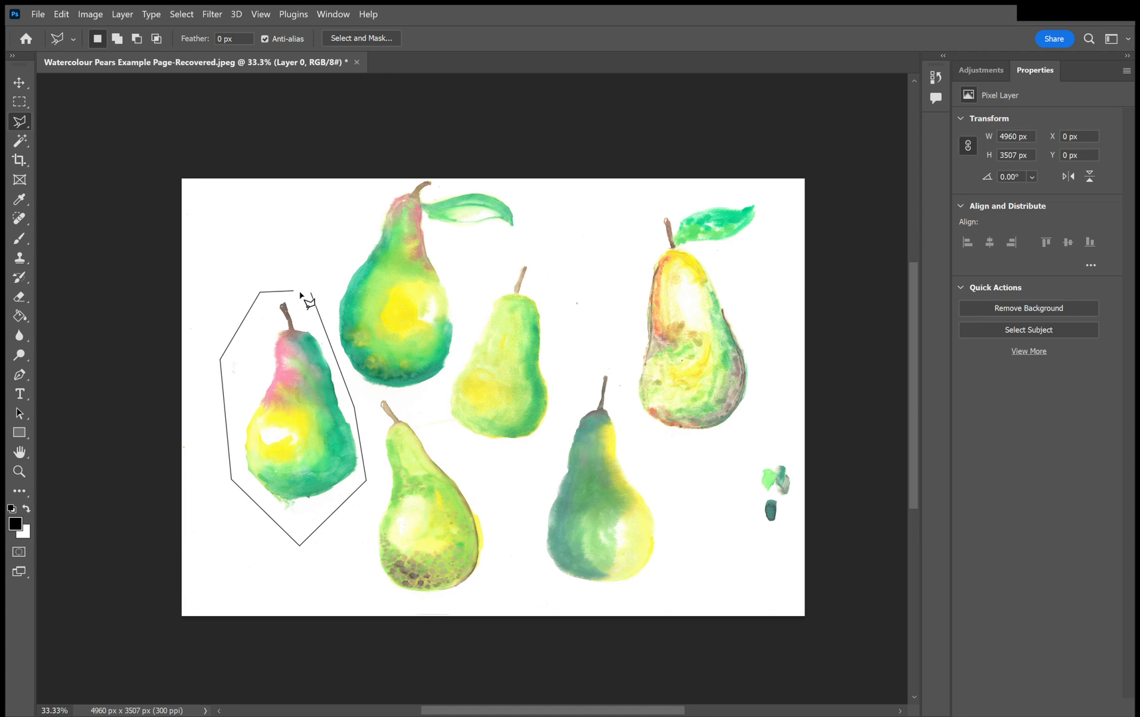
pyautogui.press('Escape')
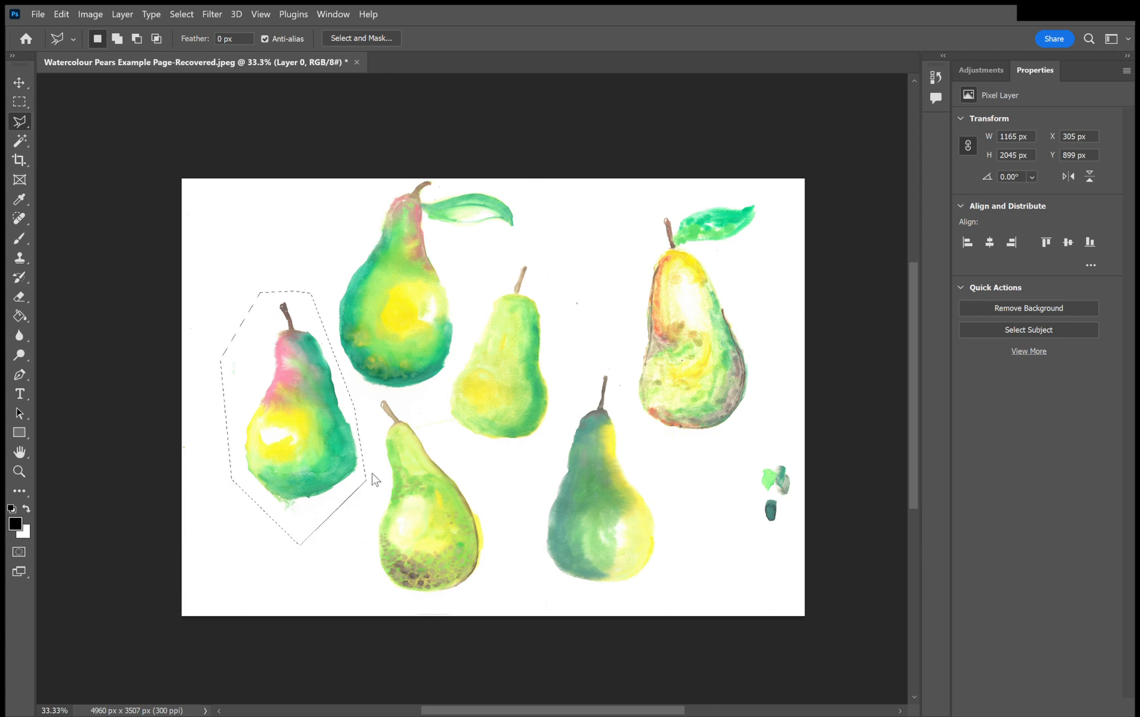
# Copy the selected pear onto its own layer named Pear 1 and hide the original painting layer.
pyautogui.hotkey('ctrl', 'j')
pyautogui.click(968, 286)
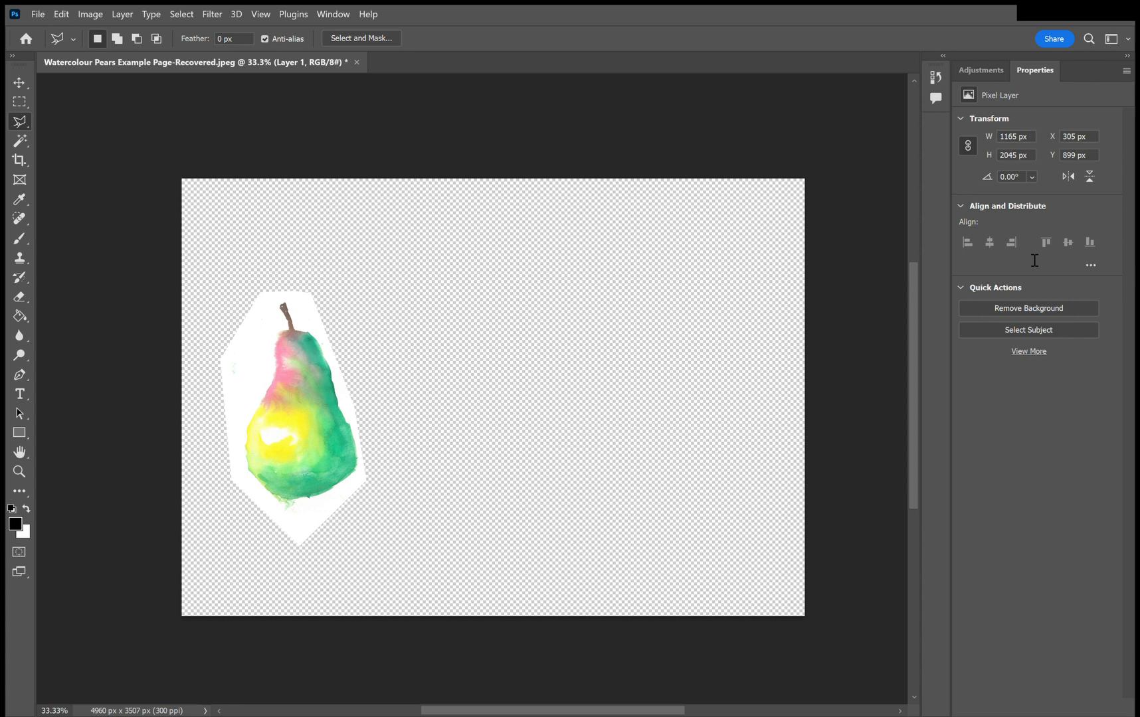
pyautogui.click(1014, 393)
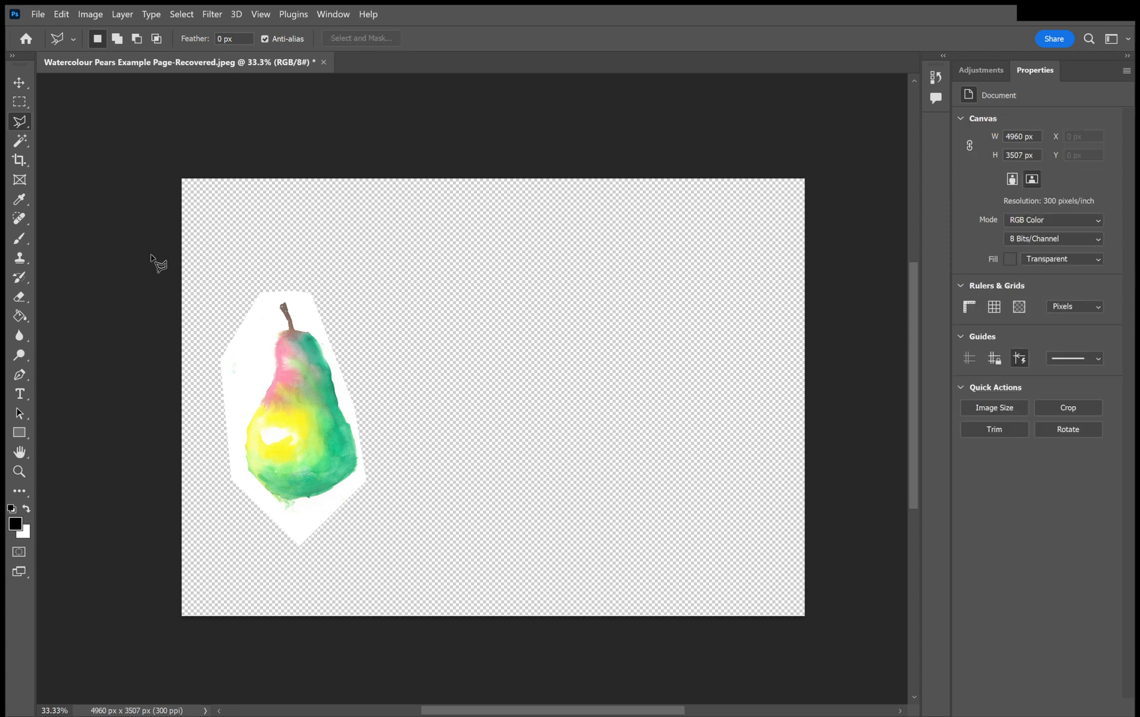
# Select the white paper around the pear on Pear 1 with the Magic Wand, delete it and deselect.
pyautogui.click(23, 144)
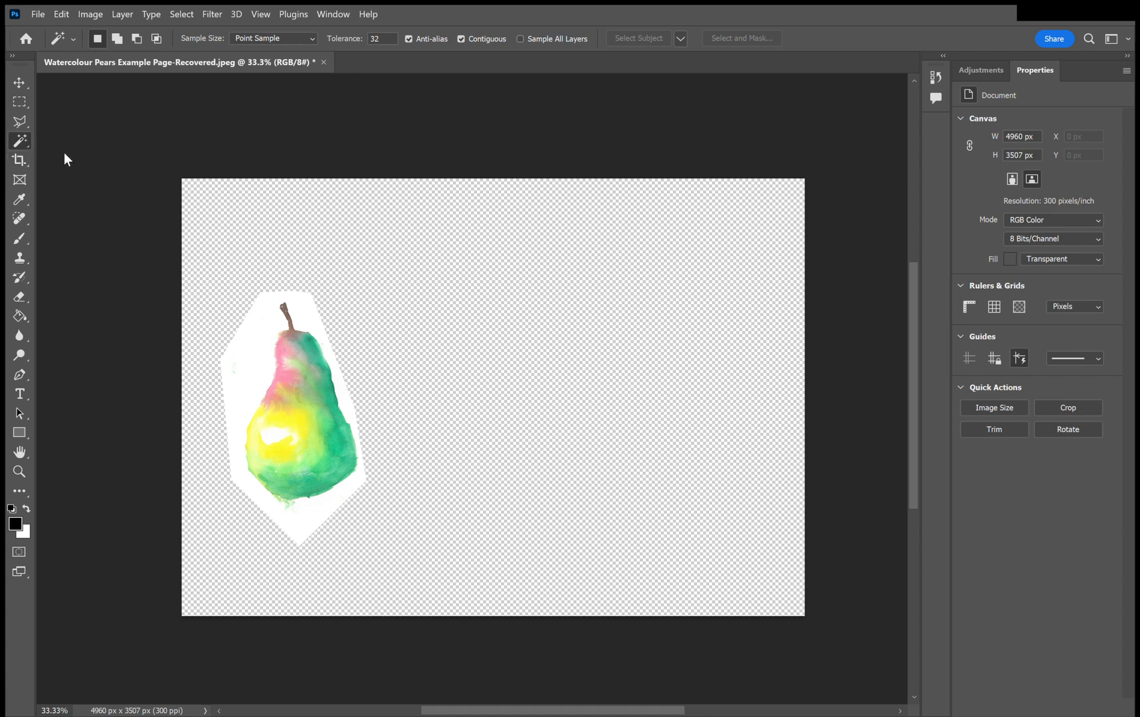
pyautogui.click(1045, 262)
pyautogui.click(251, 363)
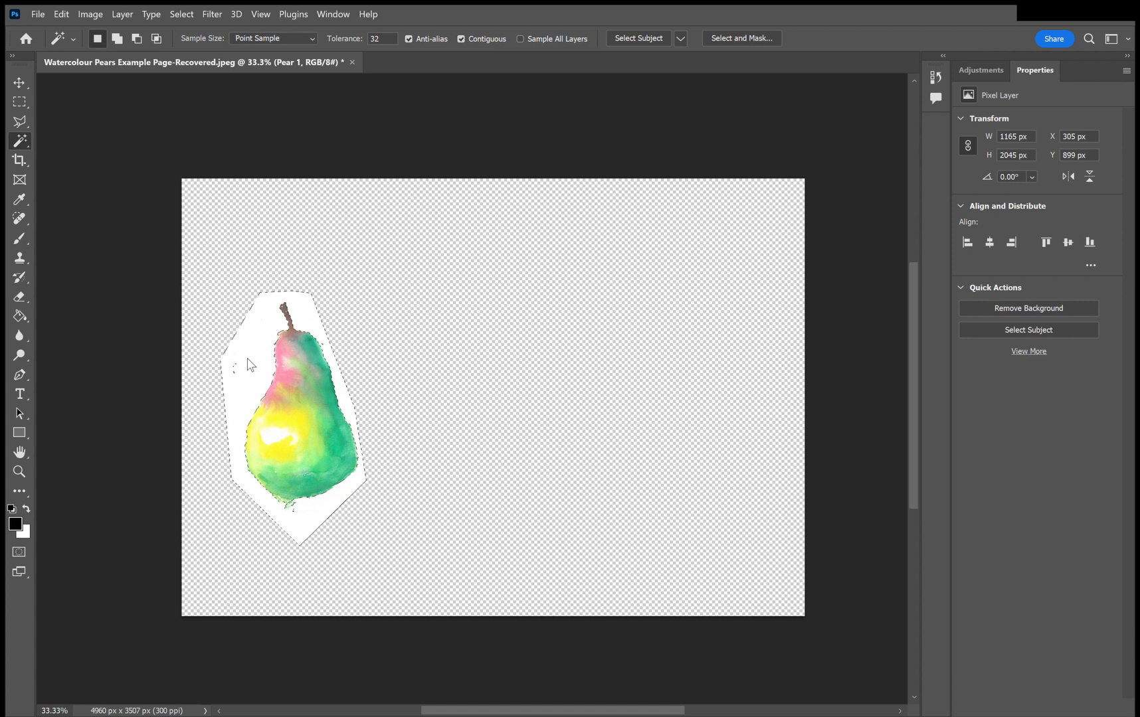
pyautogui.press('Delete')
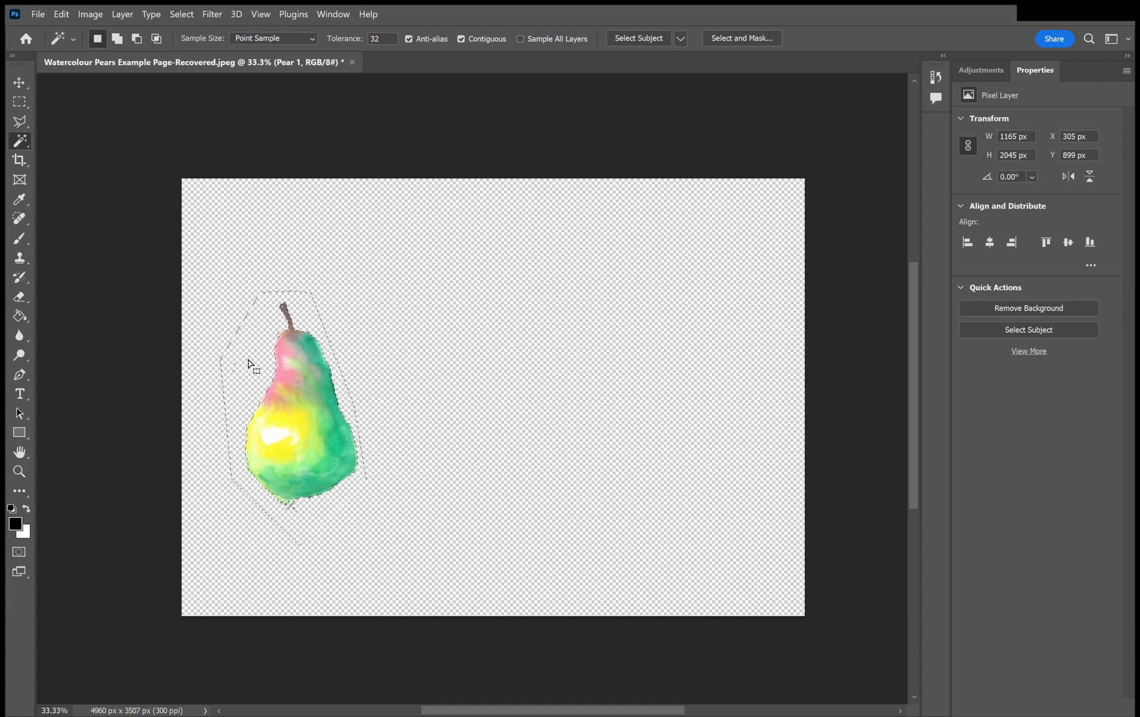
pyautogui.hotkey('ctrl', 'd')
# Move the cut-out pear up and to the left, to about X 248 px, Y 710 px.
pyautogui.click(22, 81)
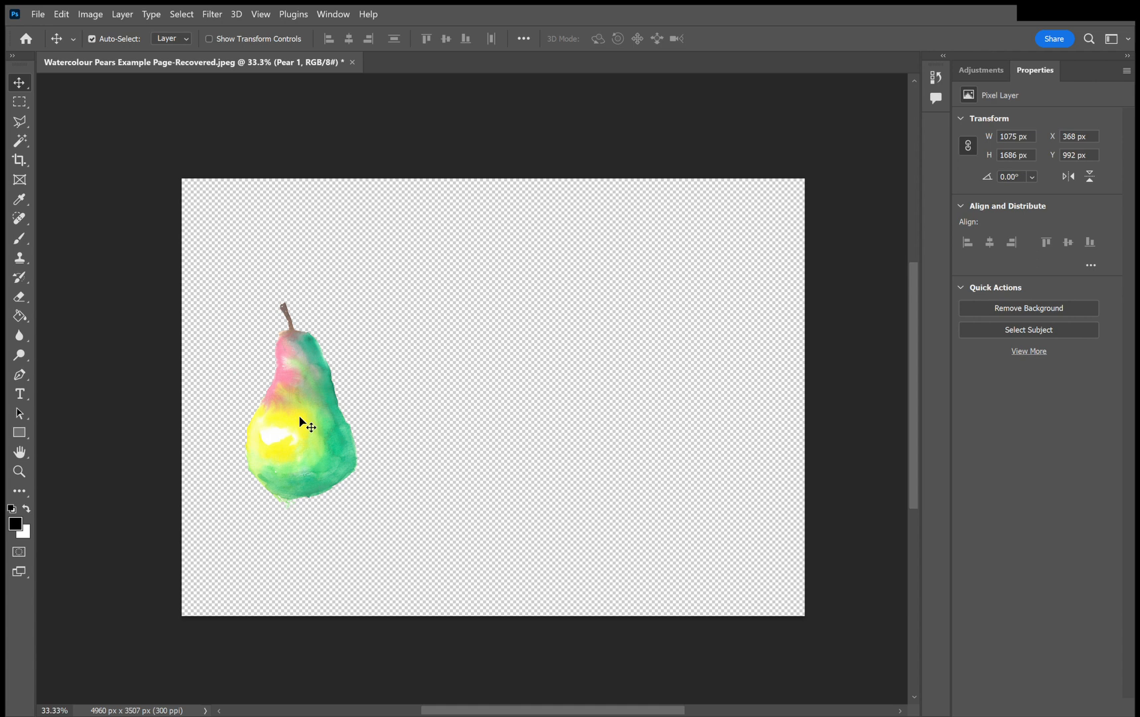
pyautogui.moveTo(299, 419); pyautogui.dragTo(290, 338)
pyautogui.hotkey('ctrl', 'z')
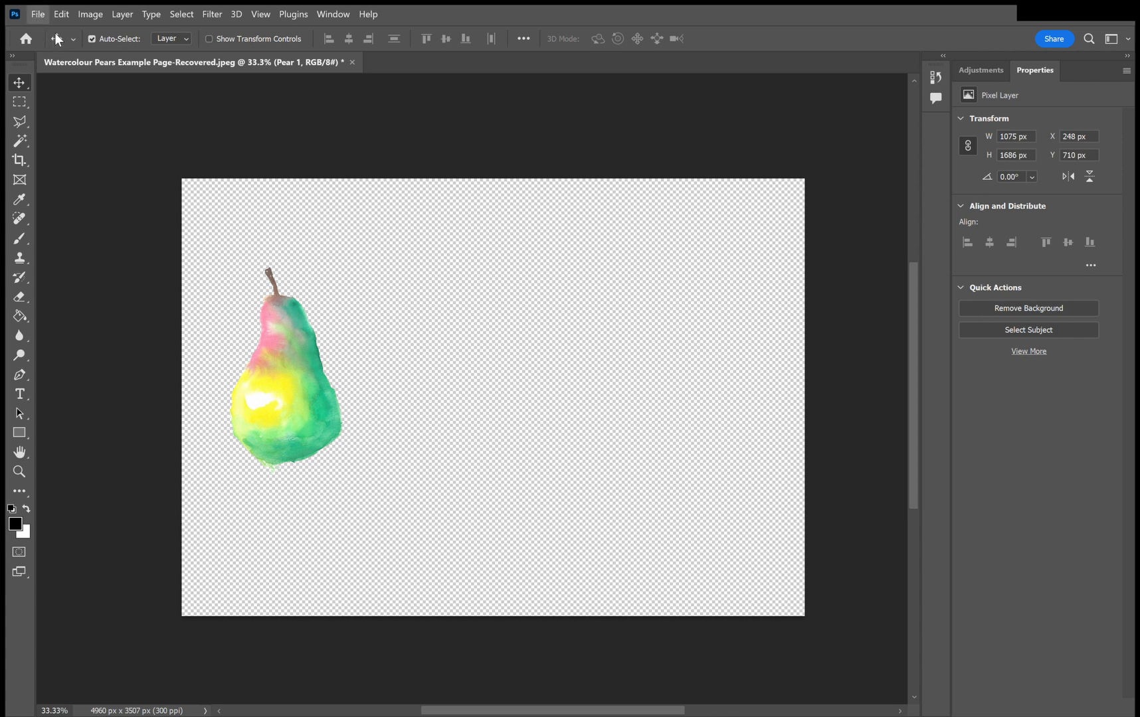
# Create a white 4961 x 3508 px document at 300 pixels/inch and place the cut-out pear in it at about X 228 px, Y 911 px.
pyautogui.hotkey('ctrl', 'u')
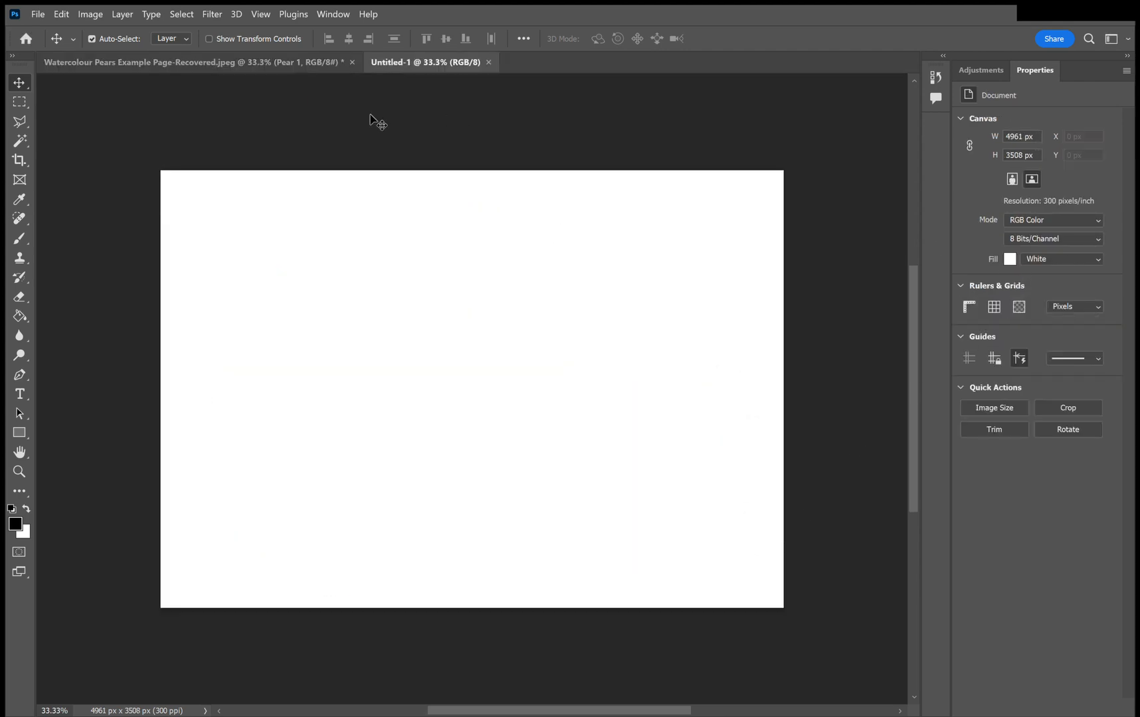
pyautogui.click(302, 62)
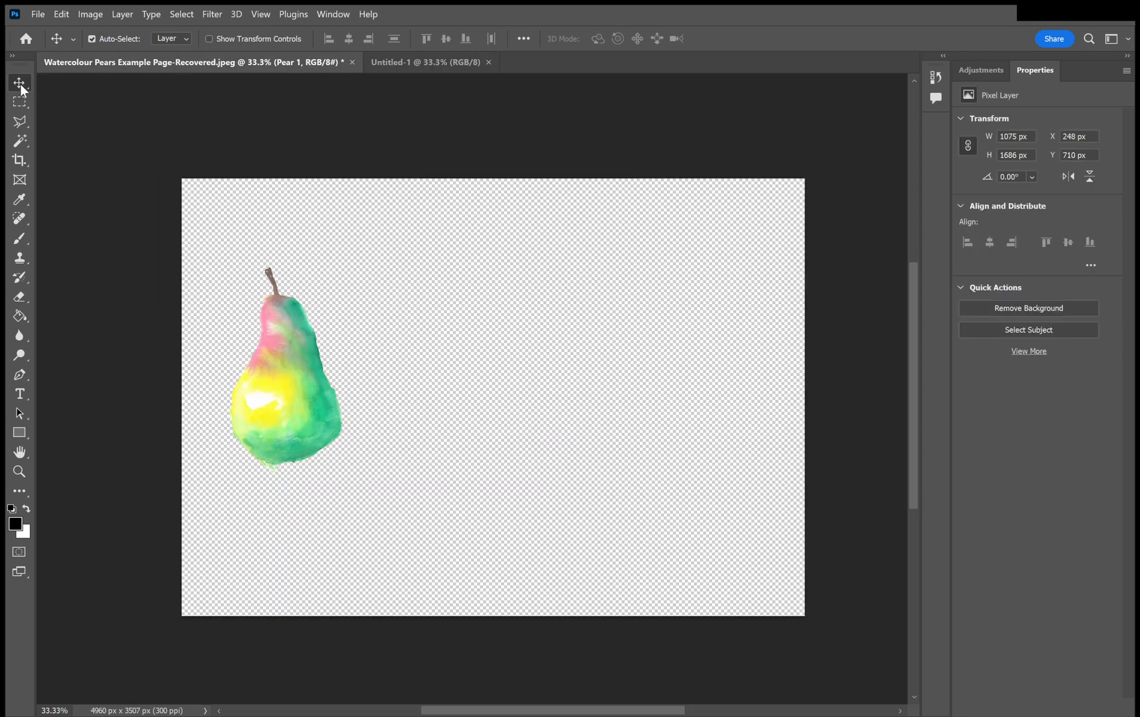
pyautogui.moveTo(303, 382); pyautogui.dragTo(264, 407)
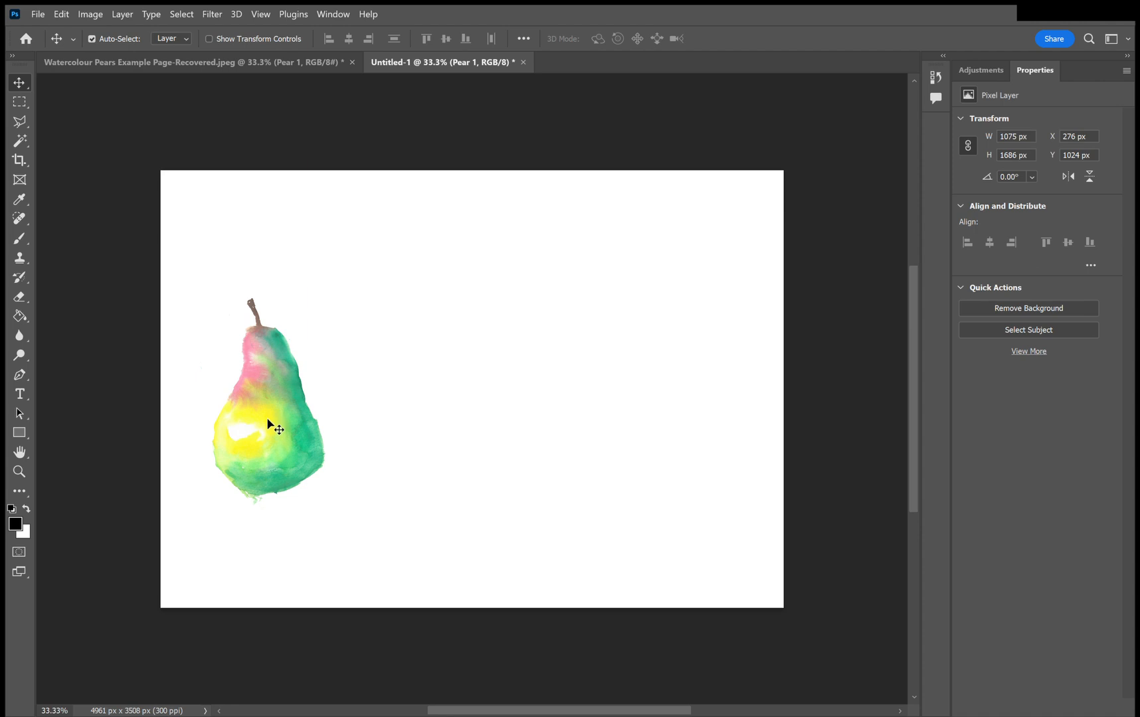
pyautogui.moveTo(260, 412); pyautogui.dragTo(261, 413)
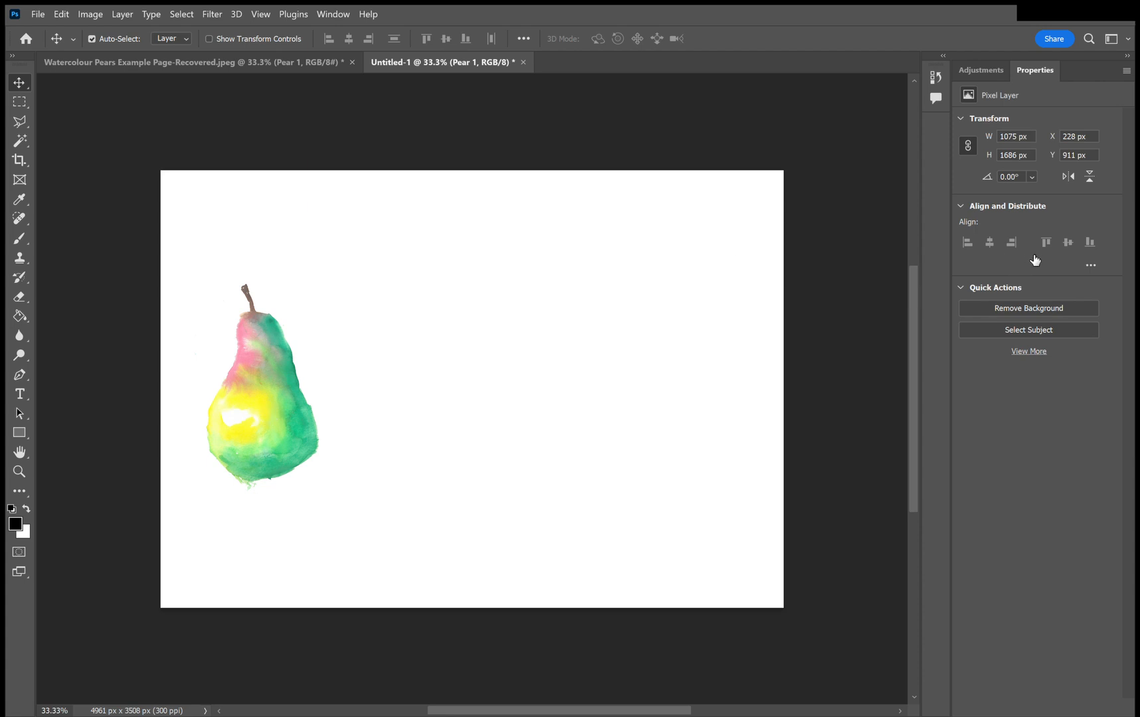
# Duplicate the pear twice to form a horizontal row of three, with the middle copy at about X 1622 px.
pyautogui.hotkey('ctrl', 'c')
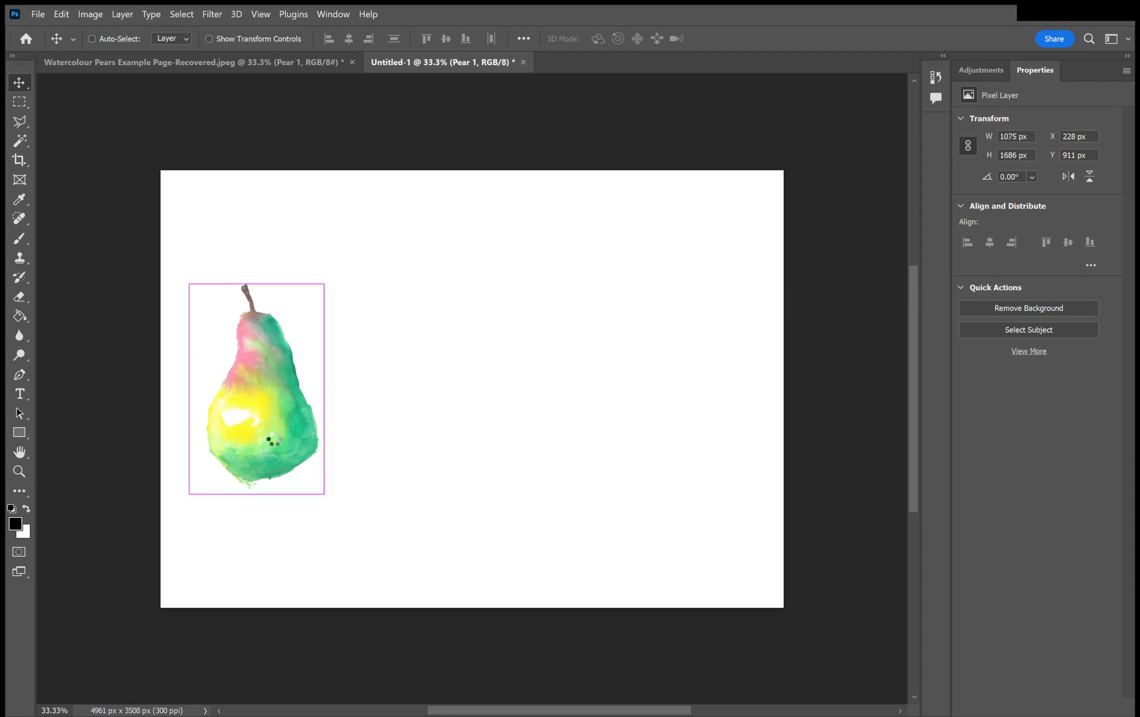
pyautogui.hotkey('ctrl', 'v')
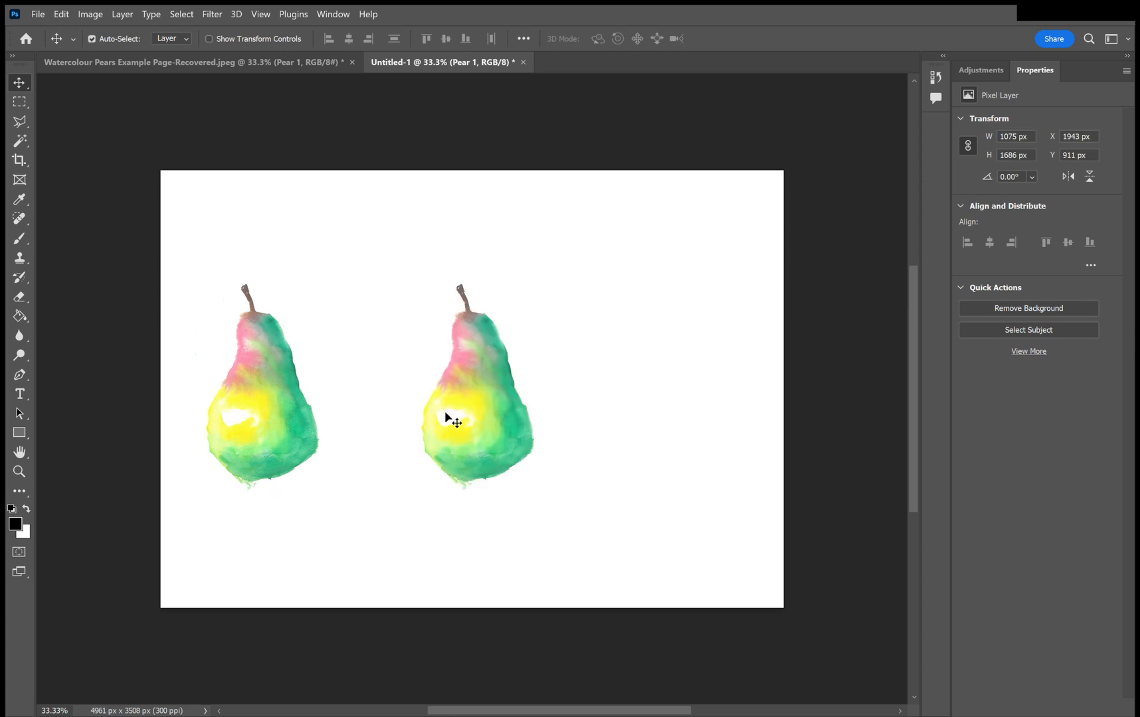
pyautogui.moveTo(466, 419); pyautogui.dragTo(429, 422)
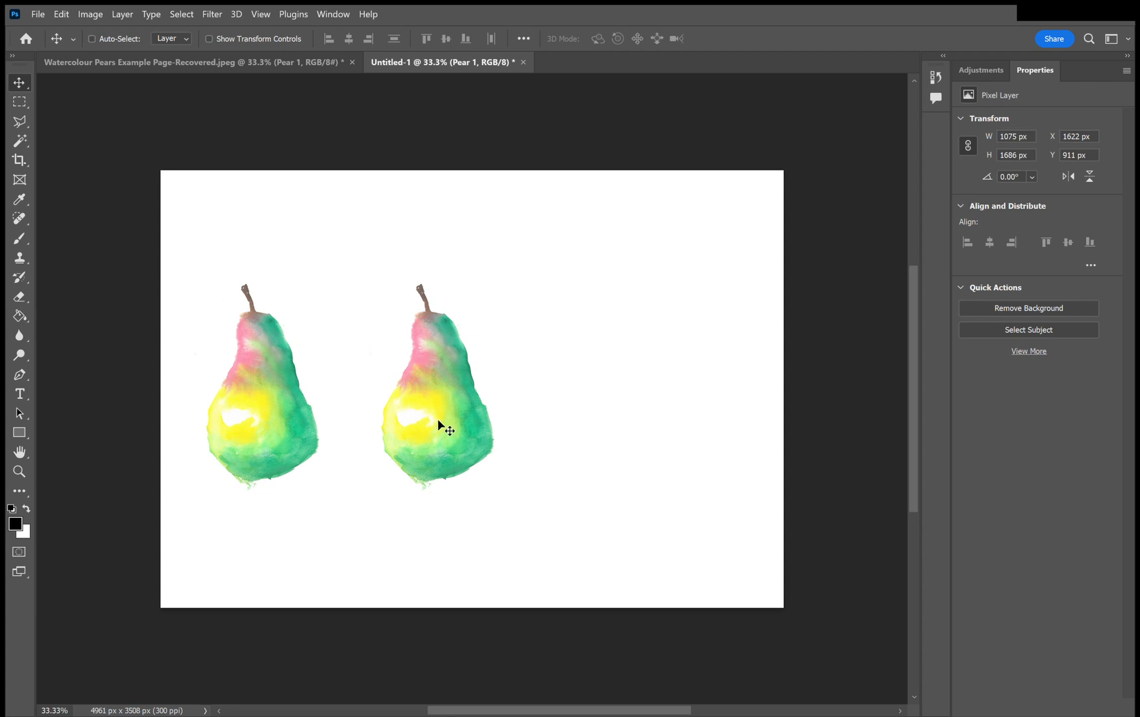
pyautogui.hotkey('ctrl', 'z')
pyautogui.moveTo(500, 421); pyautogui.dragTo(634, 420)
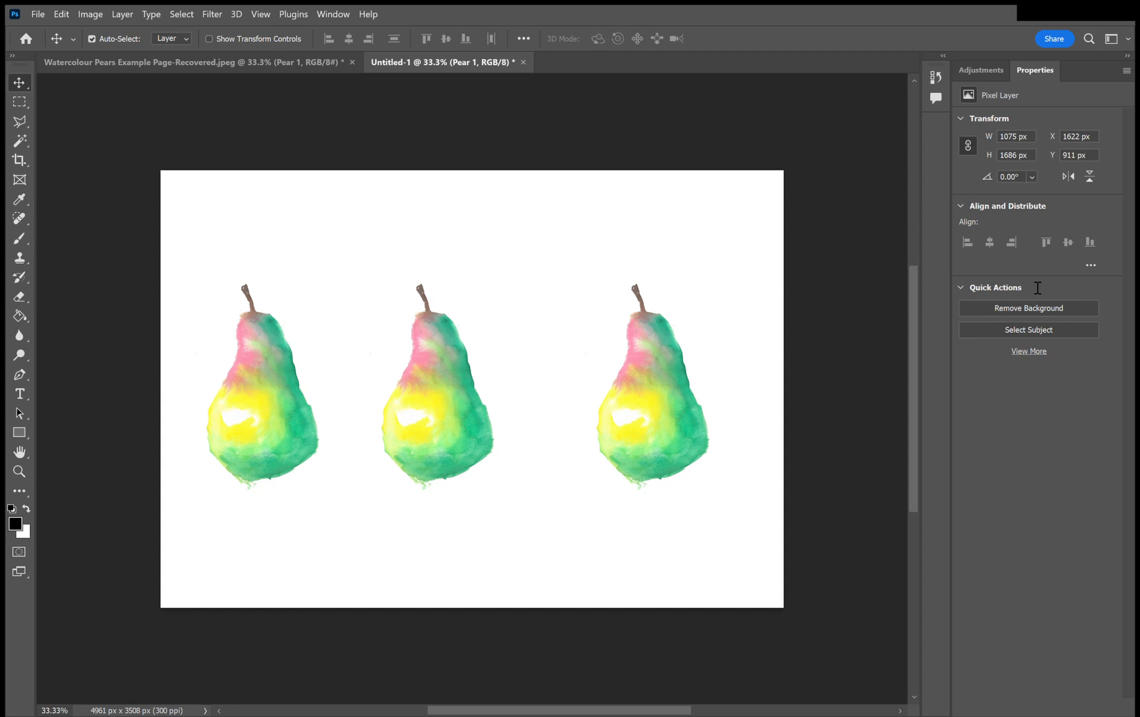
# Rename the middle pear's layer Pear 2 and shift that pear right to about X 1783 px for even spacing.
pyautogui.doubleClick(1029, 264)
pyautogui.click(1009, 403)
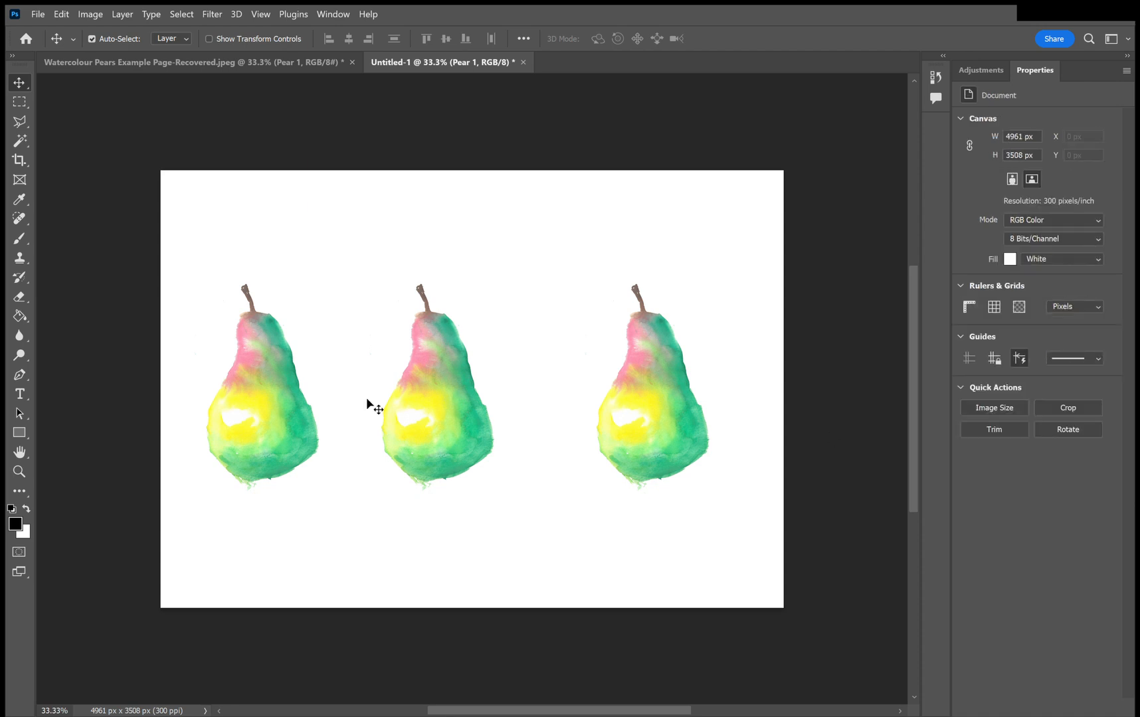
pyautogui.moveTo(422, 412); pyautogui.dragTo(440, 415)
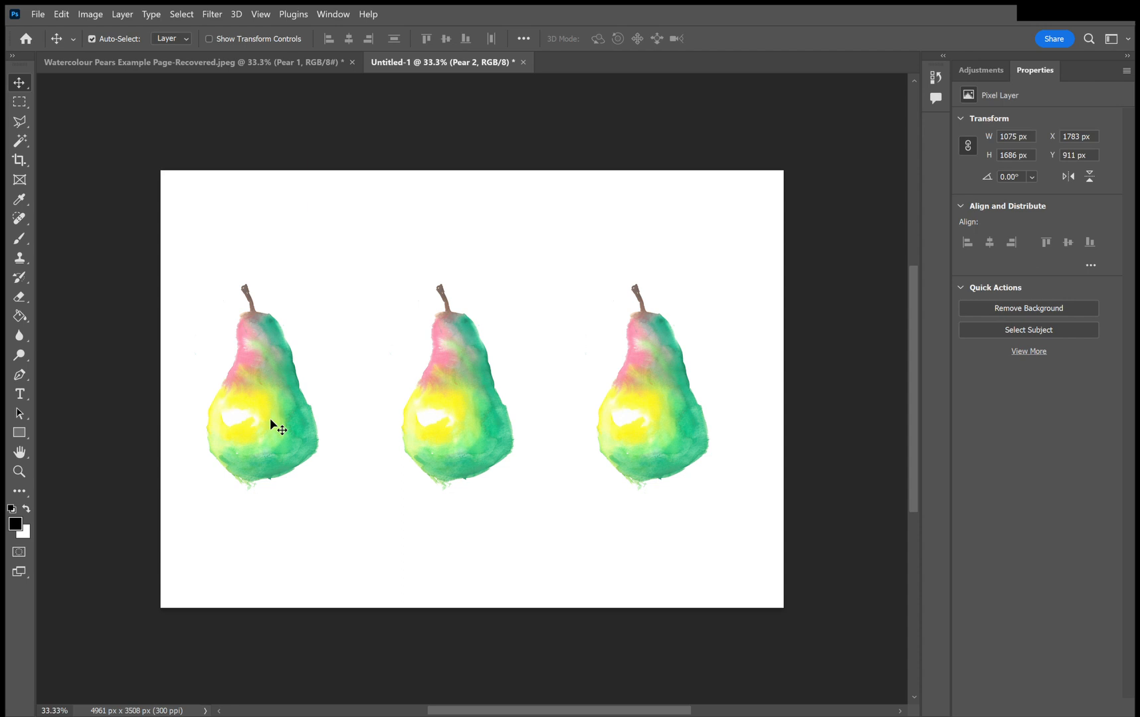
# Hide the two copied pears and add Hue/Saturation adjustment layers above Pear 1.
pyautogui.click(973, 287)
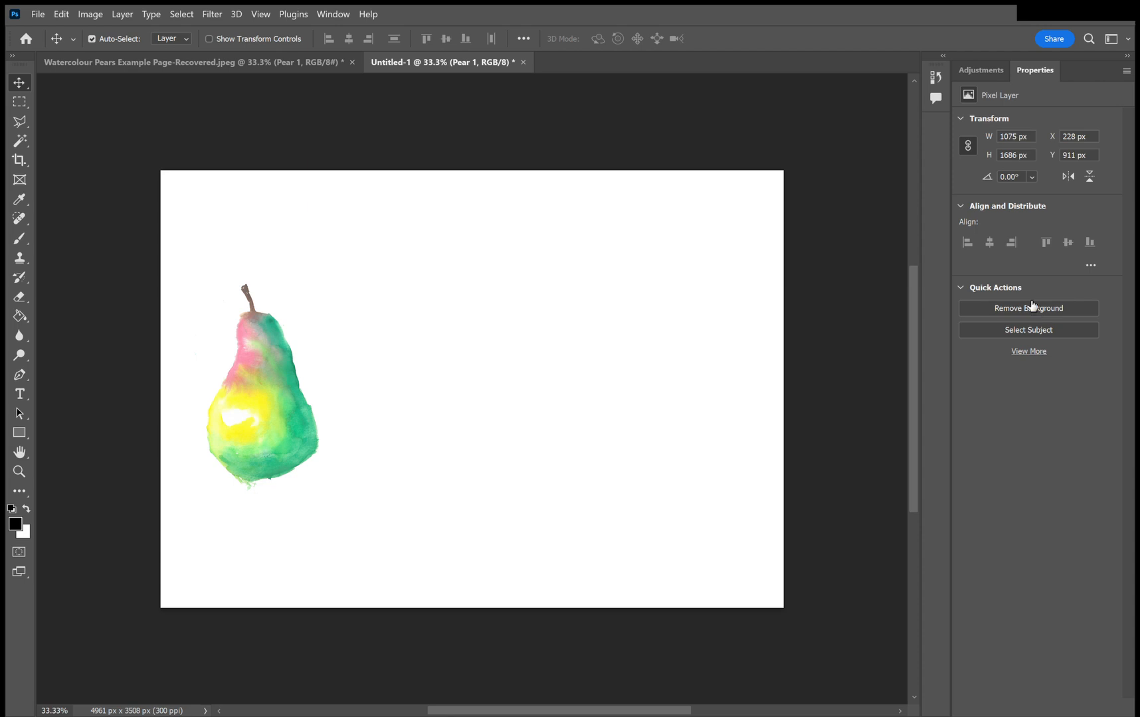
pyautogui.click(963, 70)
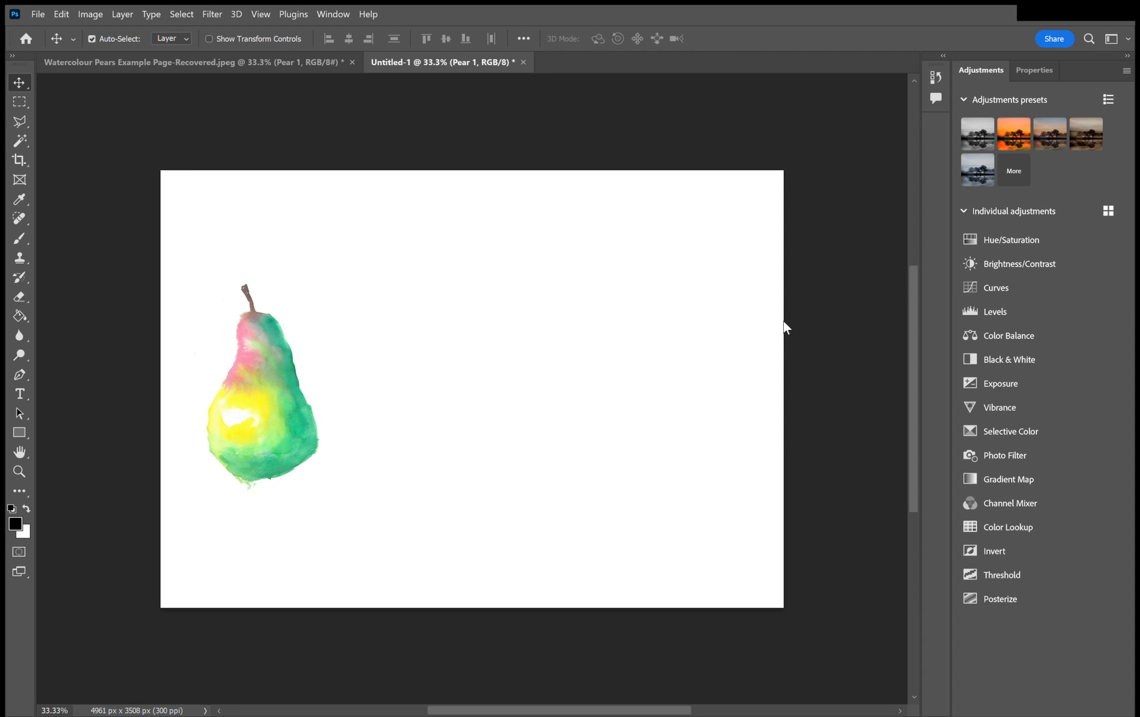
pyautogui.click(1027, 238)
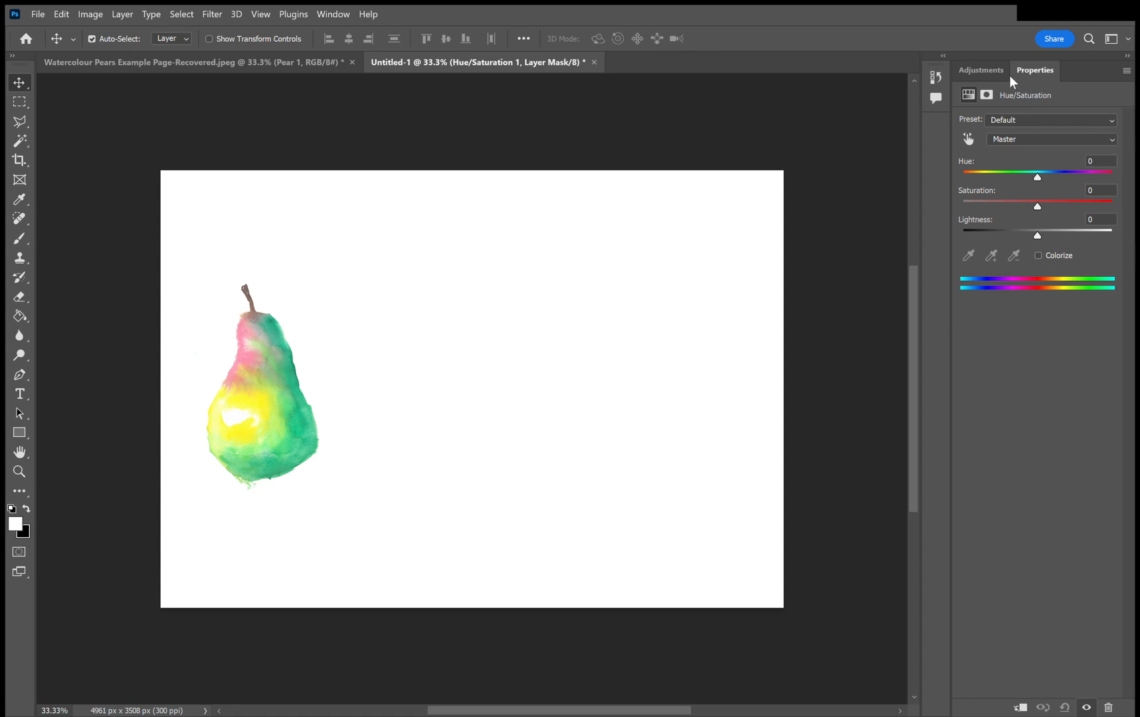
pyautogui.click(980, 71)
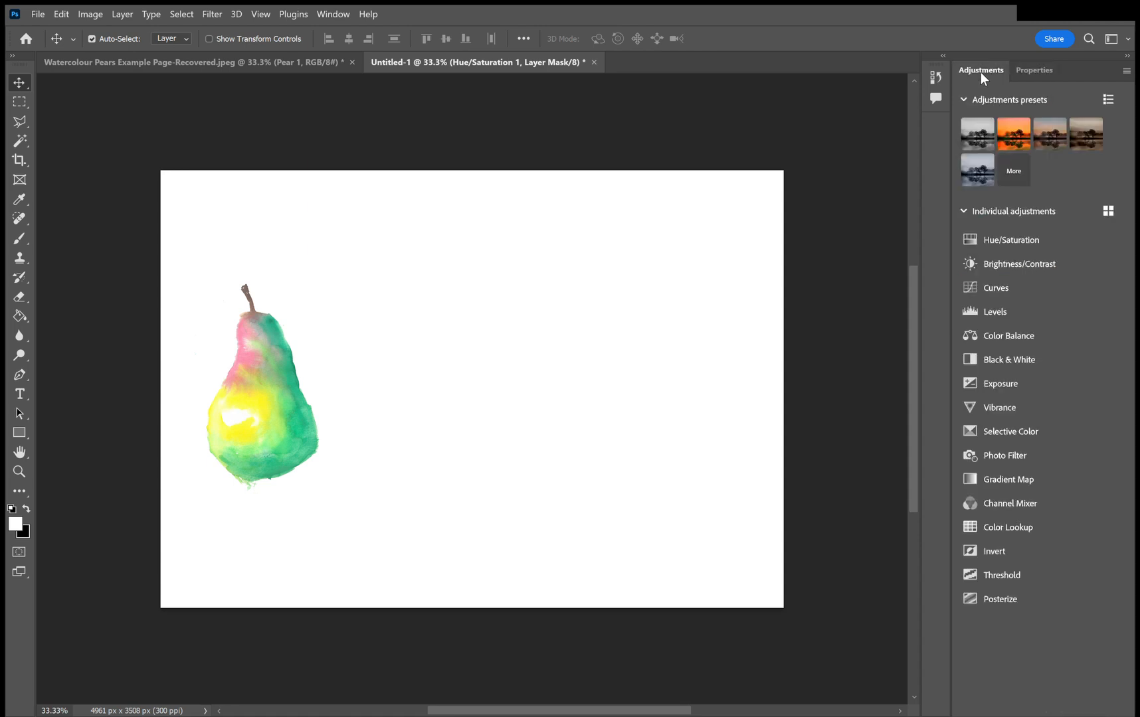
pyautogui.click(1002, 242)
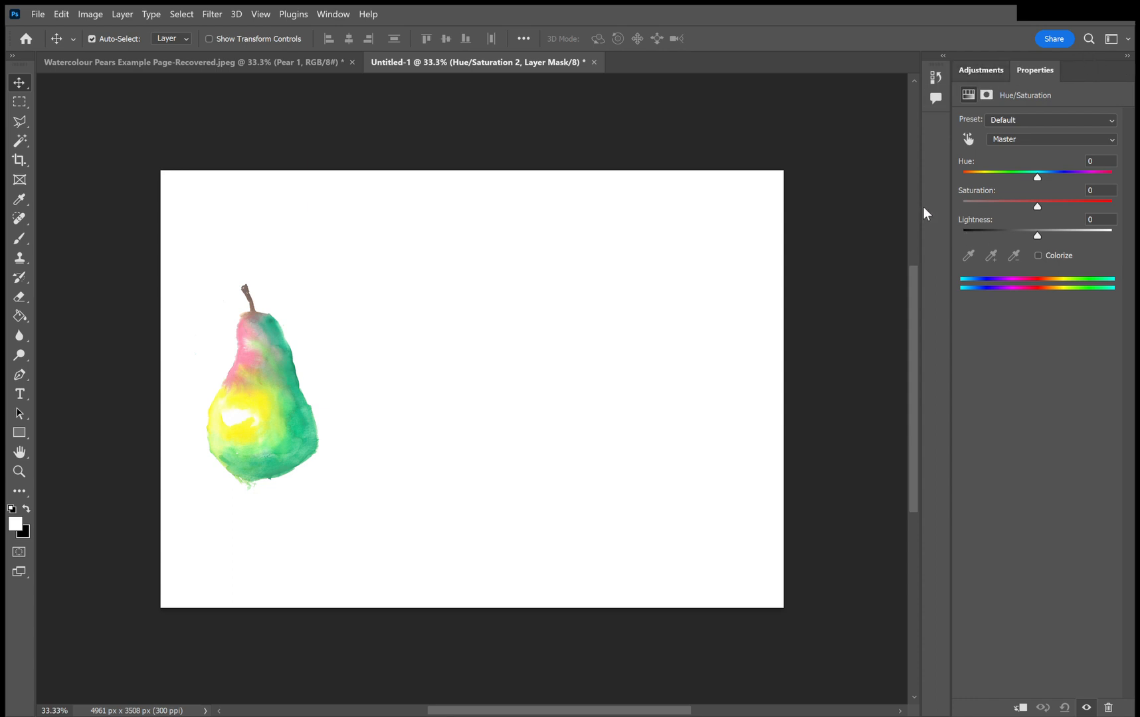
# Detach the Adjustments and Properties panels into floating windows.
pyautogui.moveTo(981, 70); pyautogui.dragTo(1017, 129)
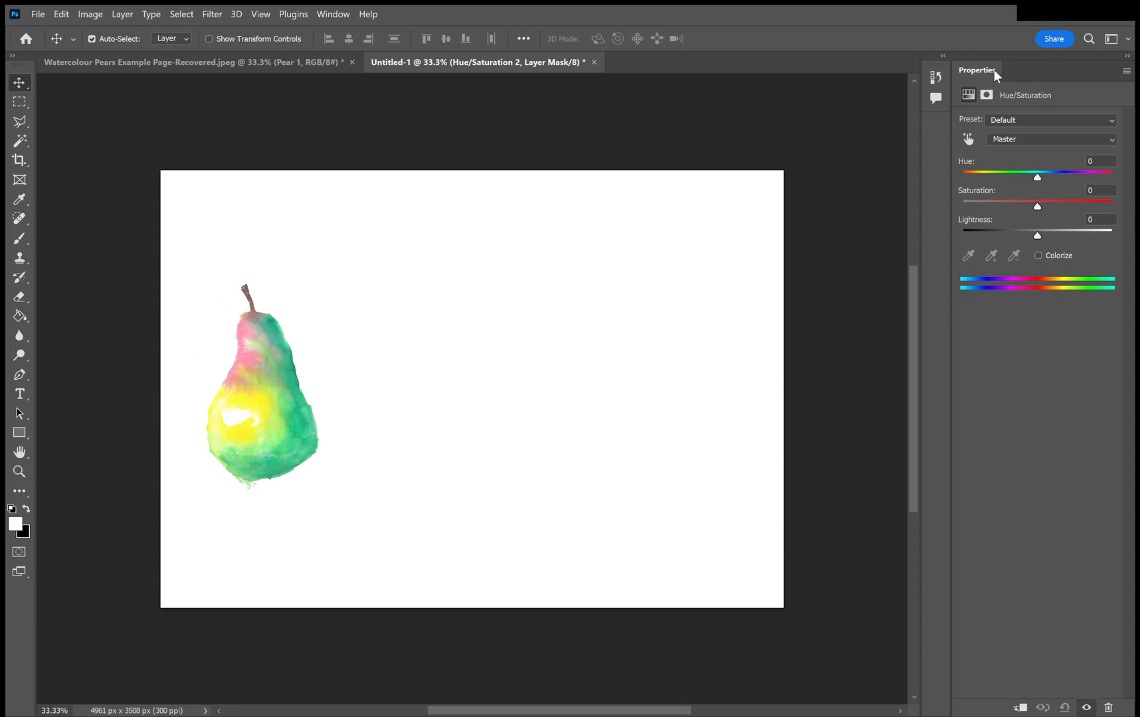
pyautogui.moveTo(949, 151); pyautogui.dragTo(863, 343)
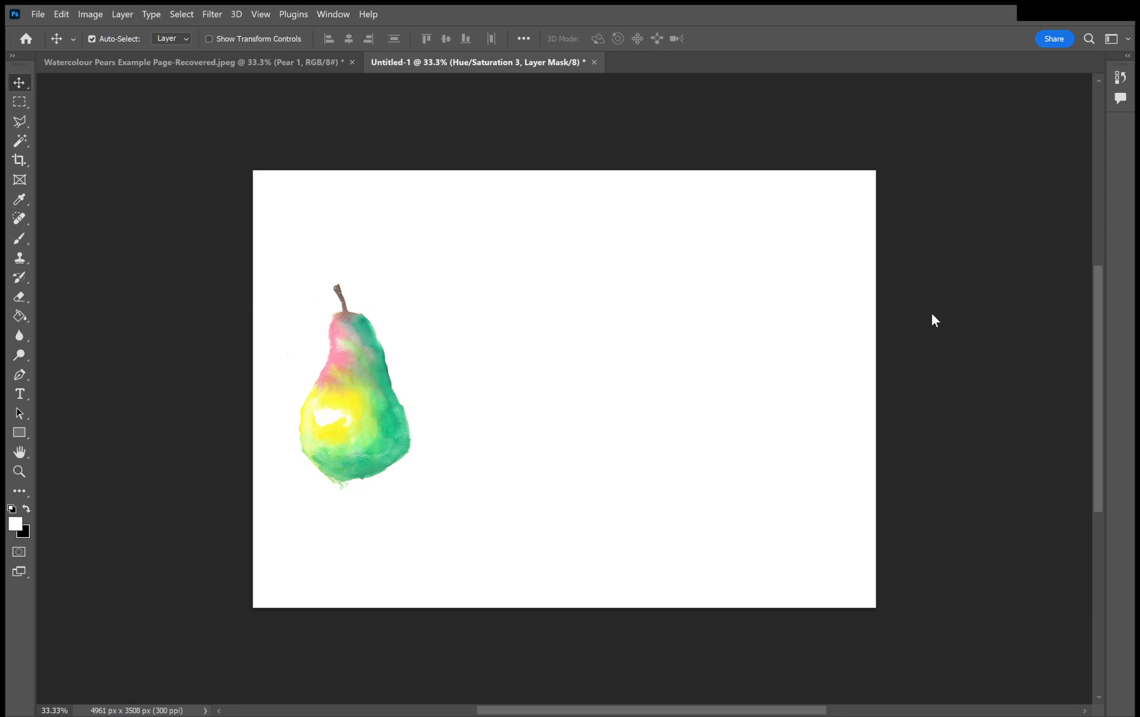
# Add a Brightness/Contrast adjustment layer and make the pear's colours brighter and more vivid.
pyautogui.moveTo(970, 310); pyautogui.dragTo(939, 310)
pyautogui.click(917, 371)
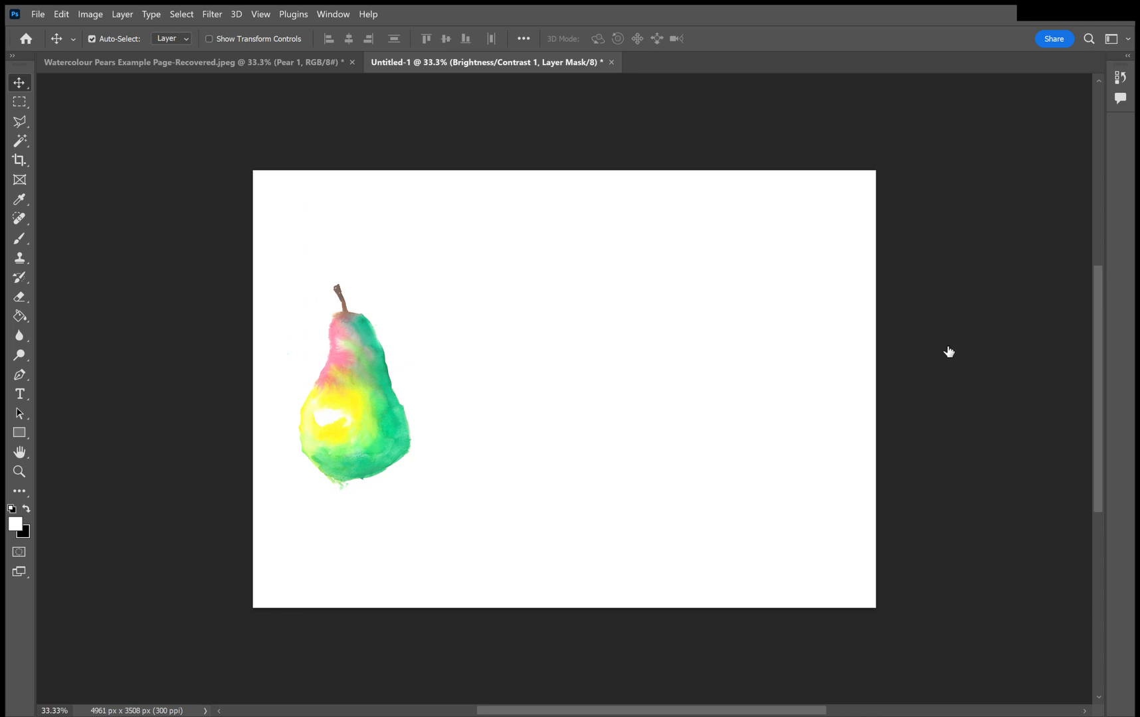
# Merge the Brightness/Contrast adjustment layer with Pear 1 and hide the merged pear layer.
pyautogui.click(937, 449)
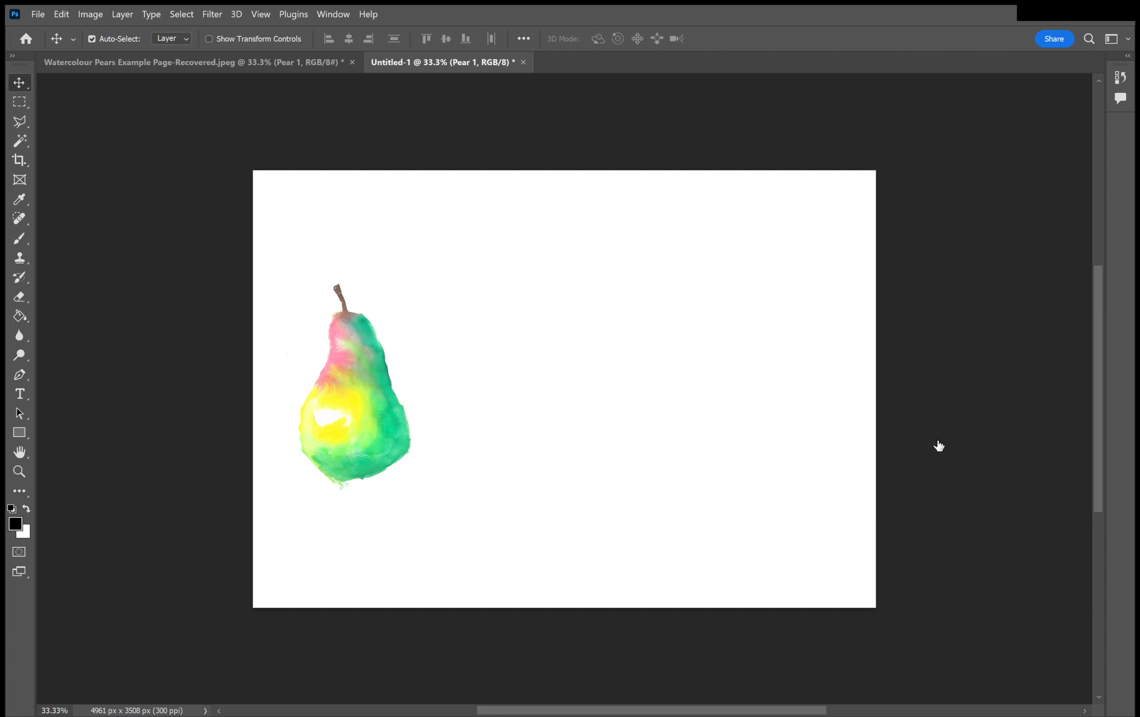
pyautogui.click(961, 327)
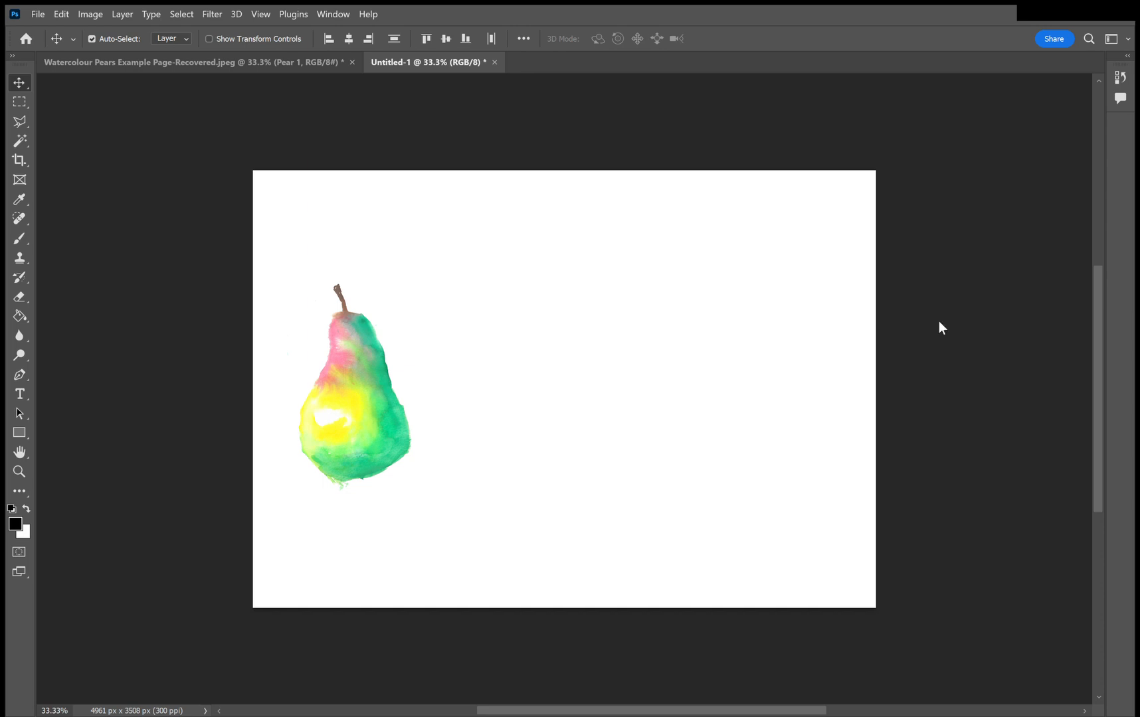
pyautogui.click(975, 574)
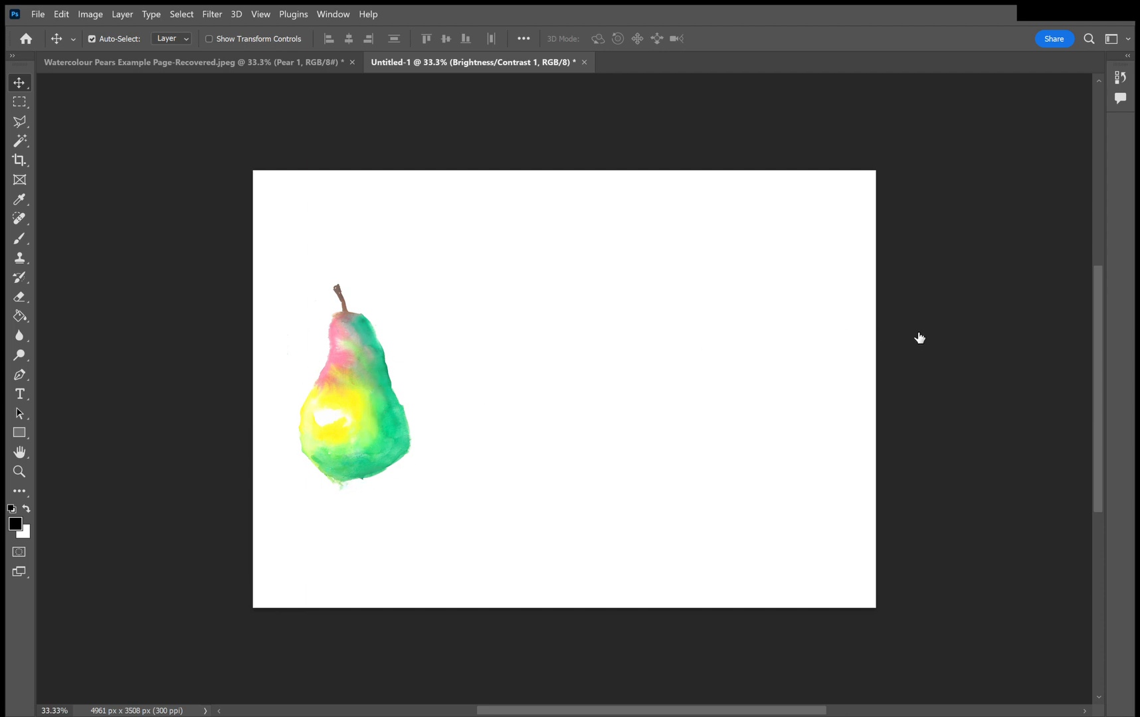
pyautogui.click(860, 324)
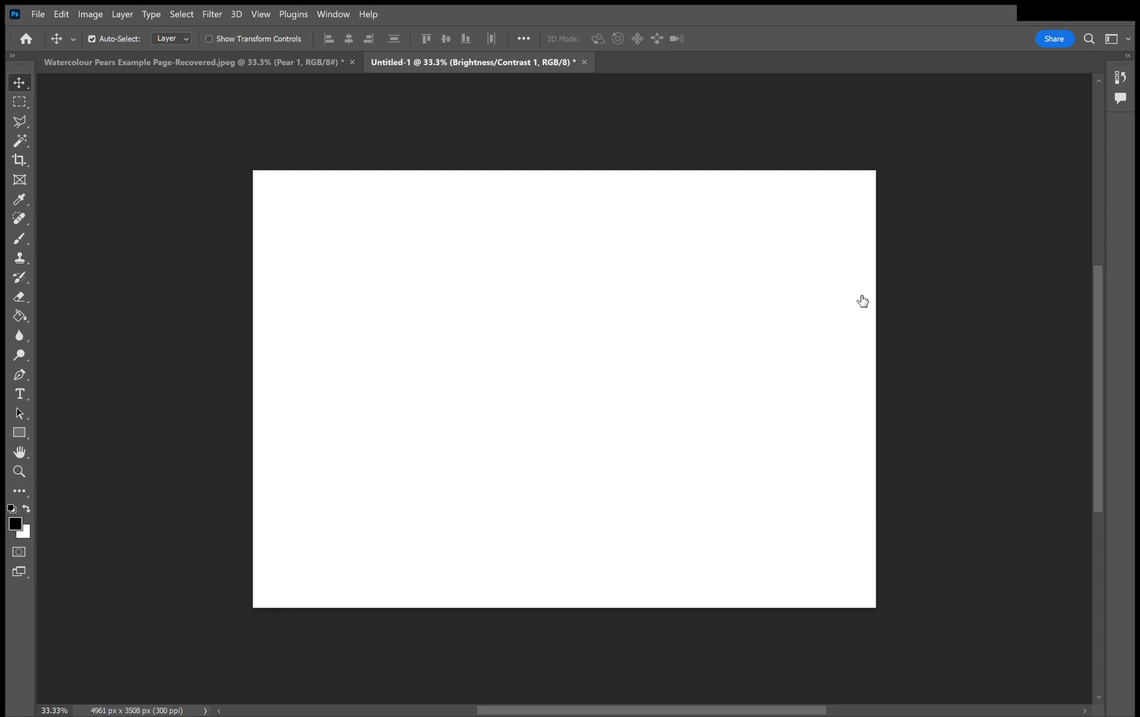
# Show the middle pear and select its layer, Pear 2.
pyautogui.click(862, 302)
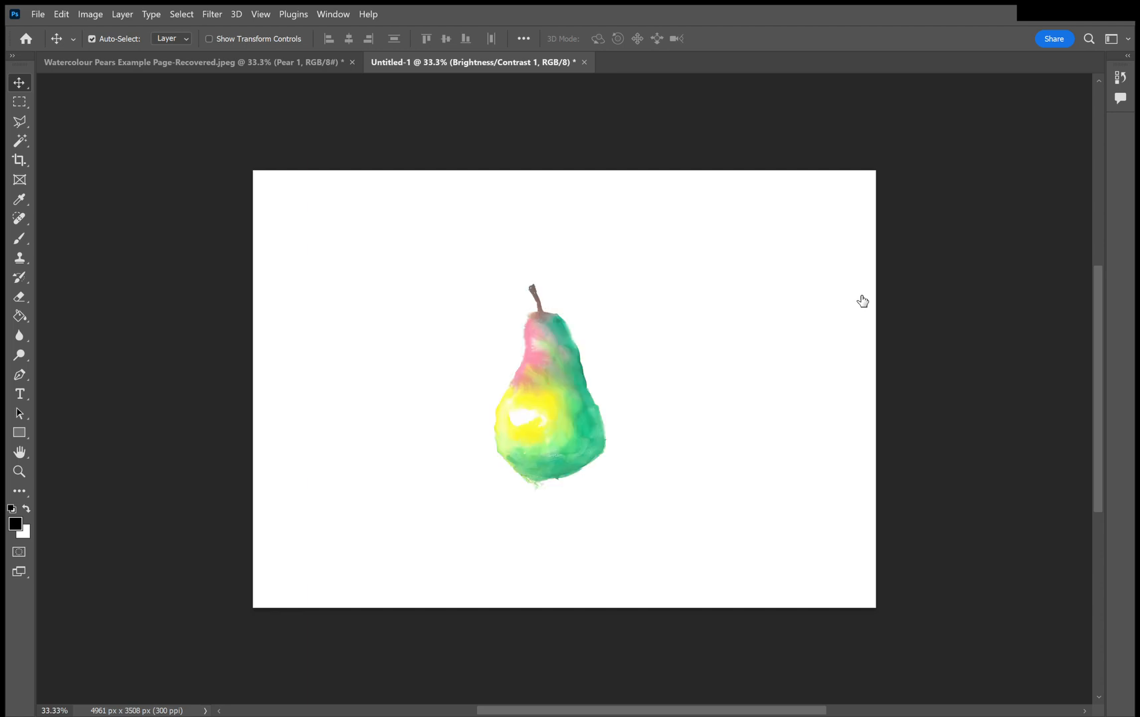
pyautogui.click(931, 302)
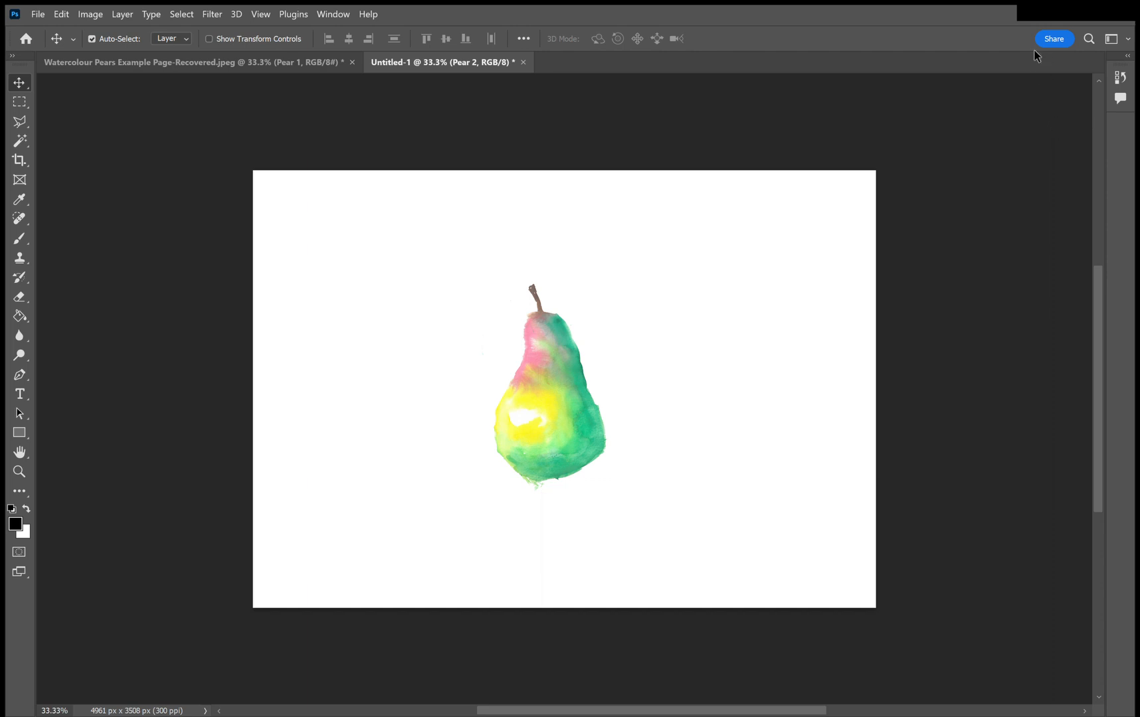
# Show and select the Pear 3 layer and hide Pear 2.
pyautogui.click(859, 272)
pyautogui.click(923, 274)
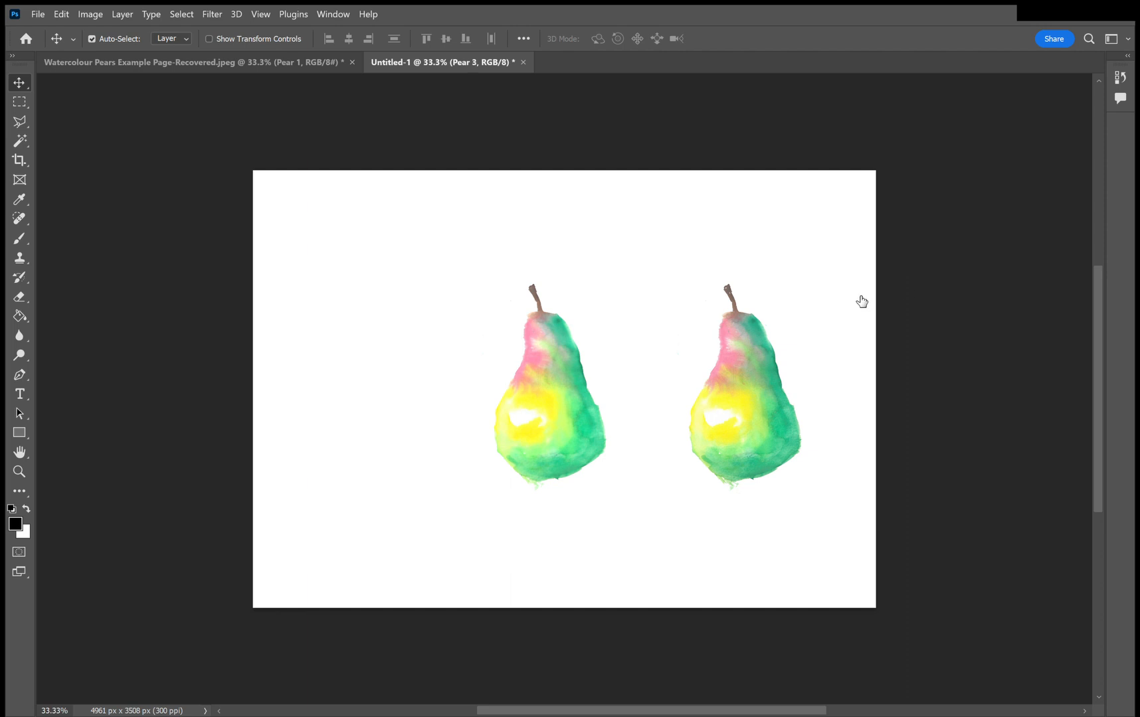
pyautogui.click(861, 302)
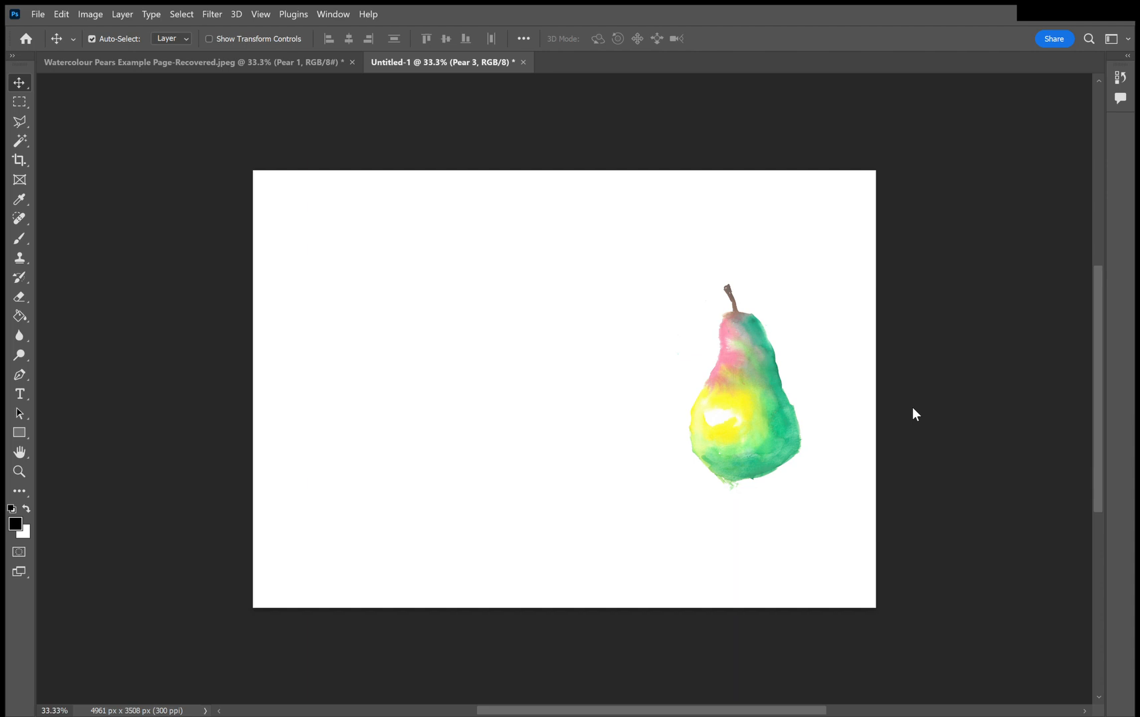
# Try a Posterize adjustment layer on Pear 3, vary its levels and undo the change.
pyautogui.click(899, 595)
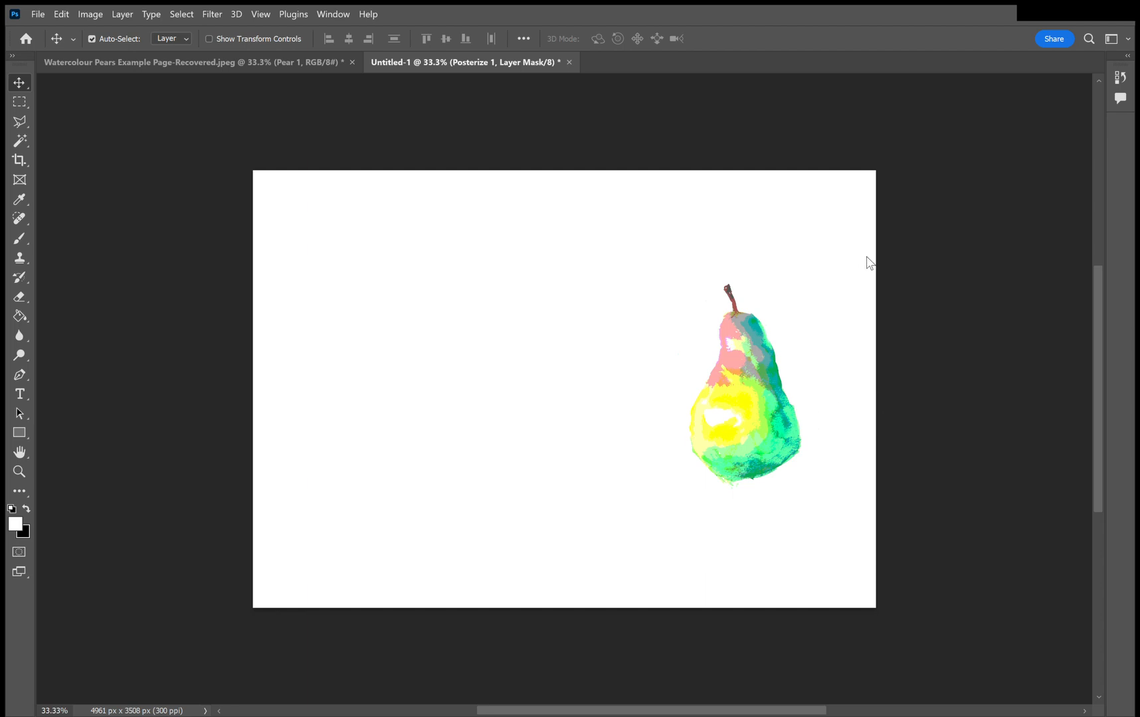
pyautogui.moveTo(879, 239); pyautogui.dragTo(905, 234)
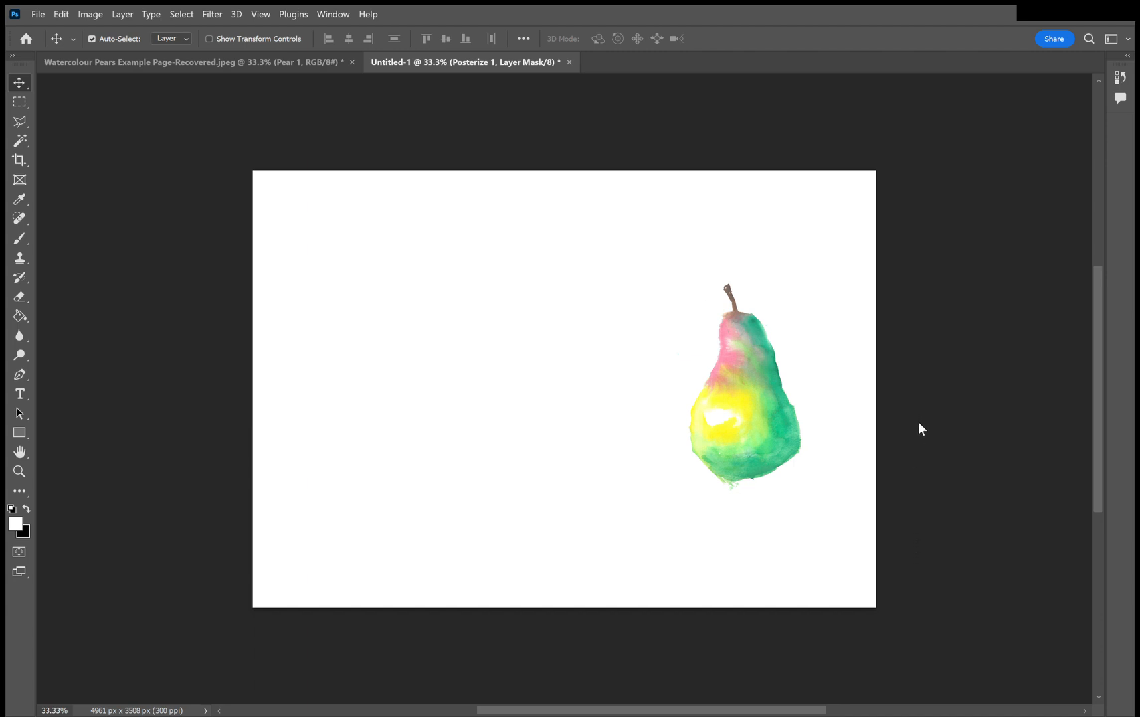
pyautogui.hotkey('ctrl', 'z')
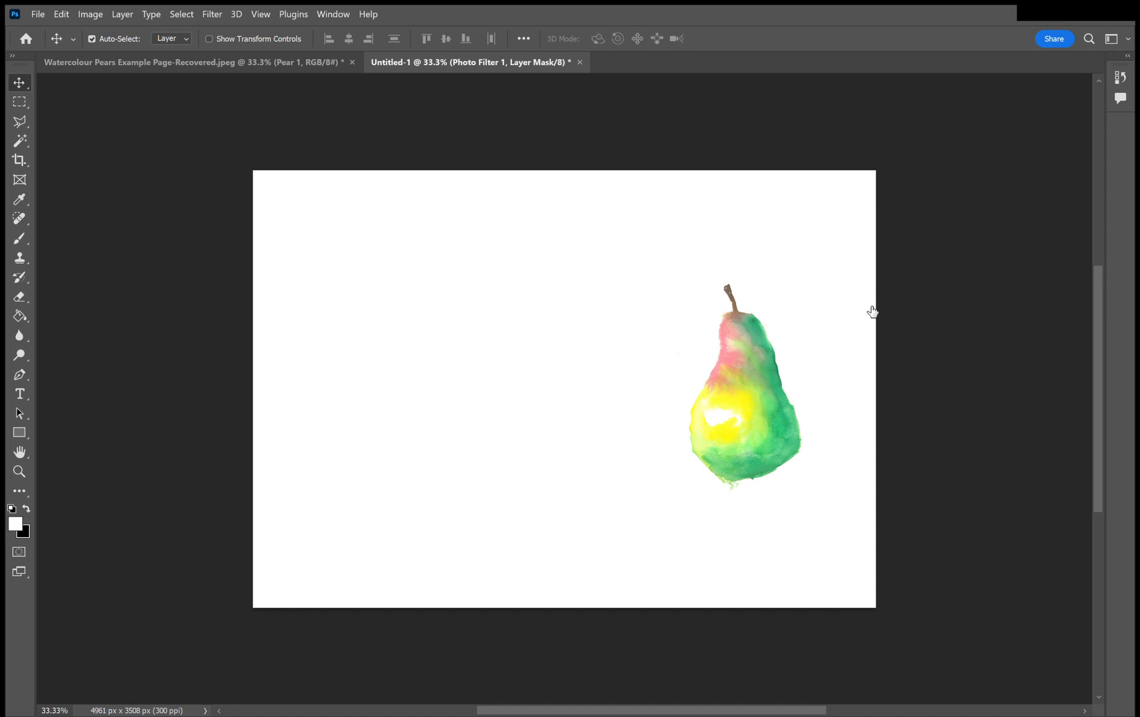
# Merge the Photo Filter adjustment layer with Pear 3 and show the two hidden pears again.
pyautogui.click(939, 335)
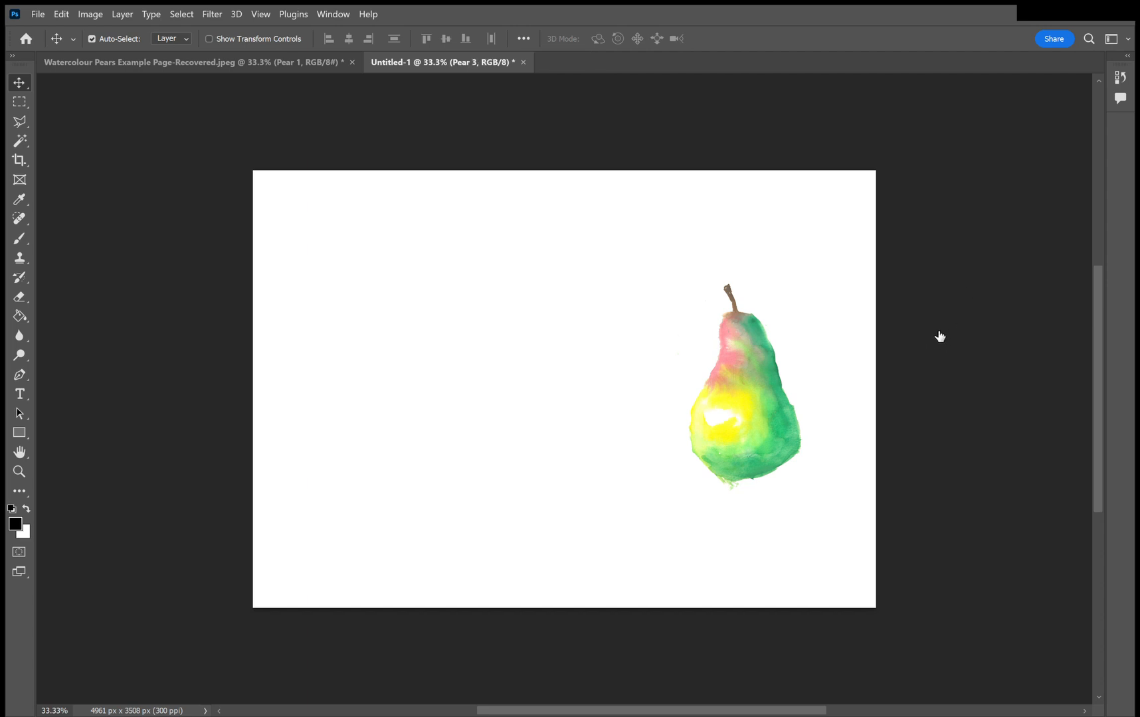
pyautogui.click(953, 277)
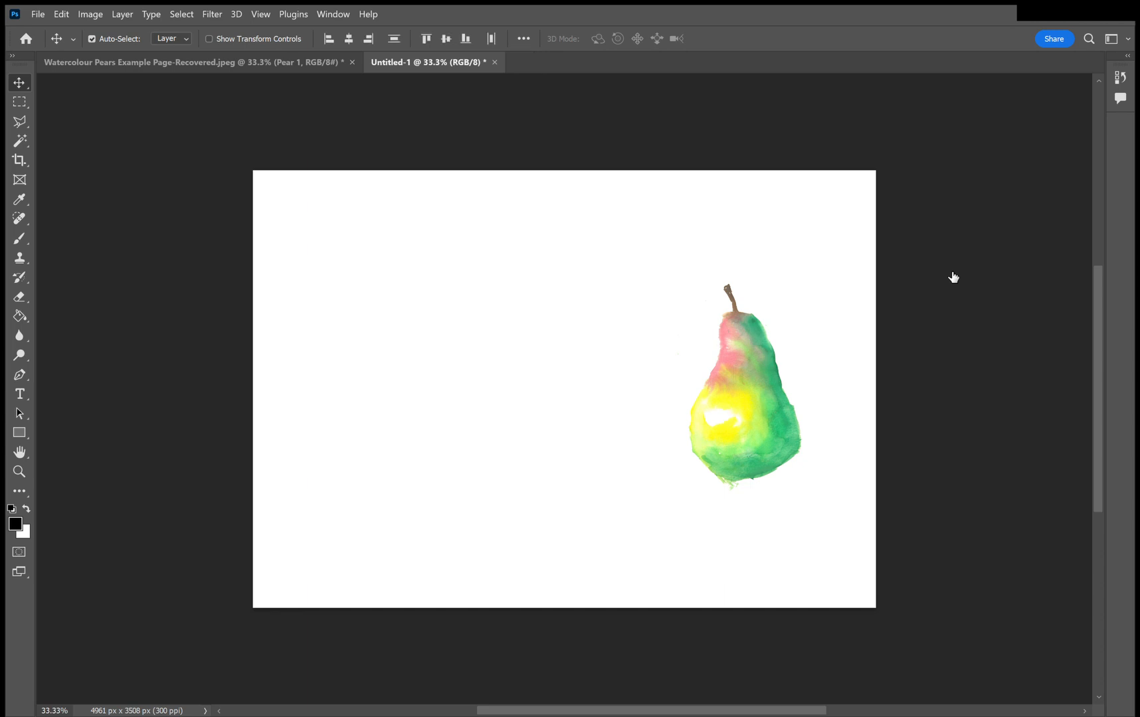
pyautogui.click(987, 571)
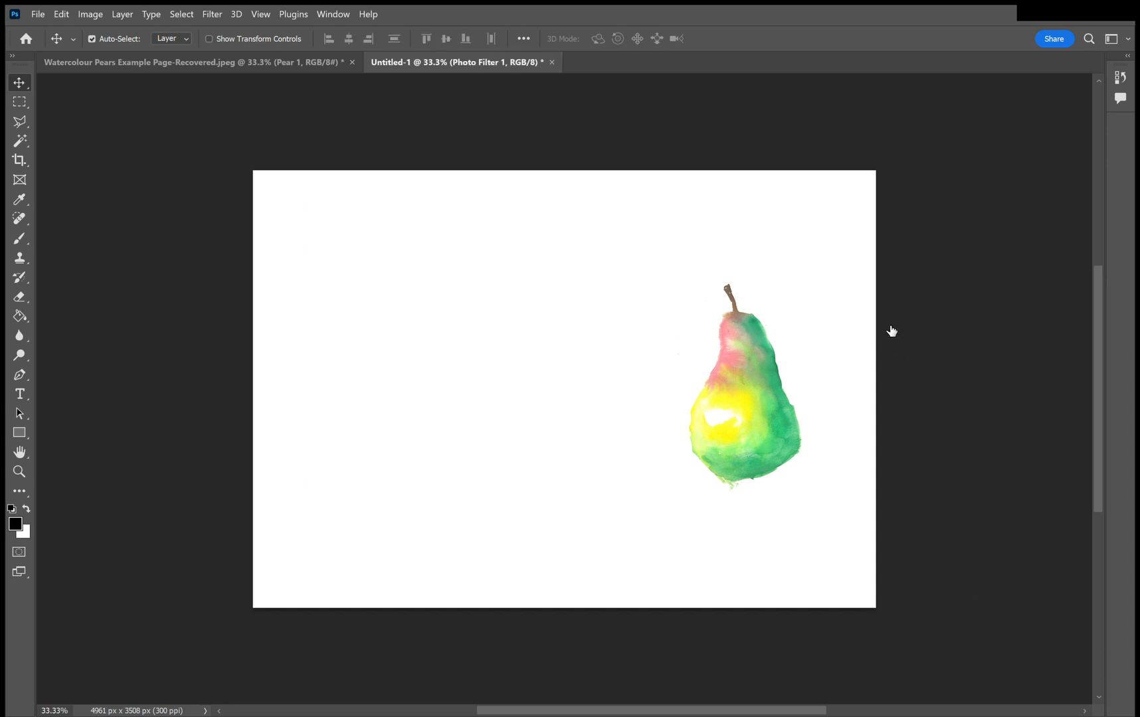
pyautogui.click(862, 327)
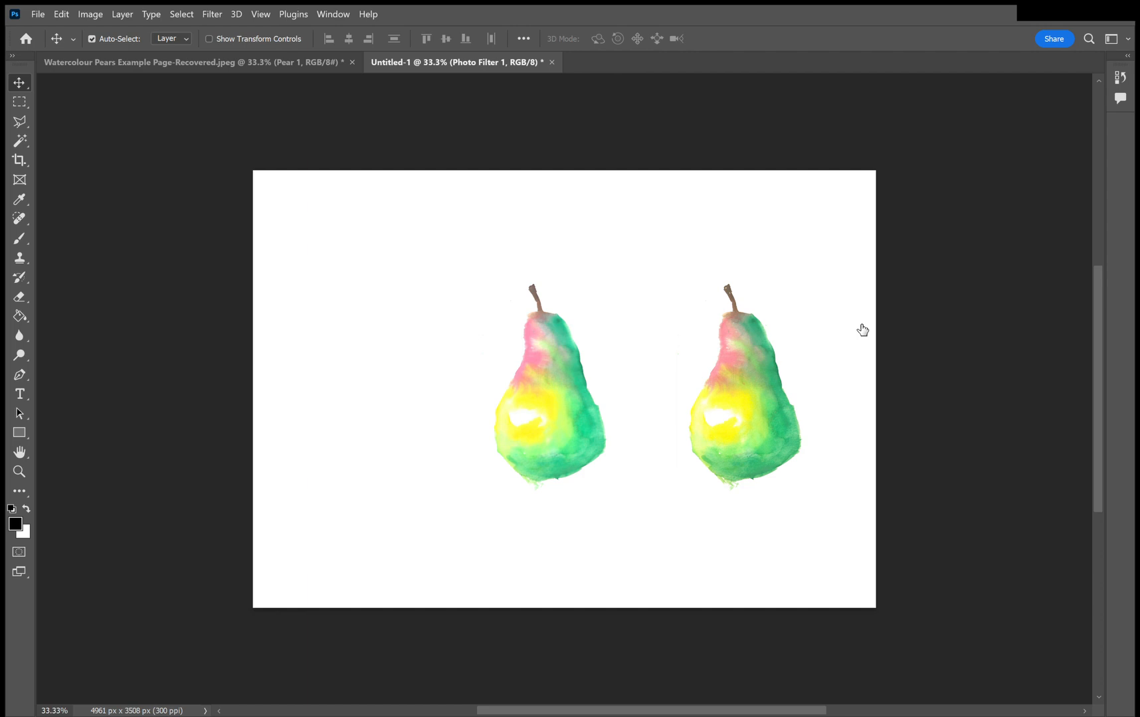
pyautogui.hotkey('ctrl', 'shift', 'alt', 't')
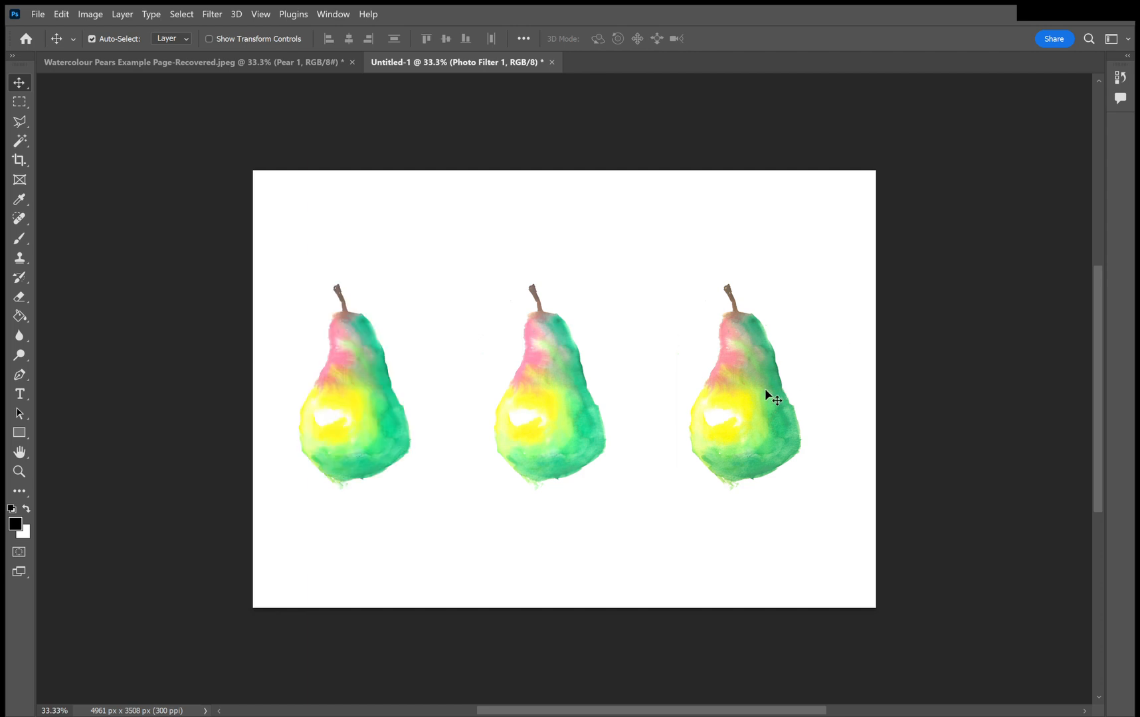
# Add a drop shadow layer style to the leftmost pear and adjust its light angle so the shadow falls toward the pear's lower right.
pyautogui.click(922, 319)
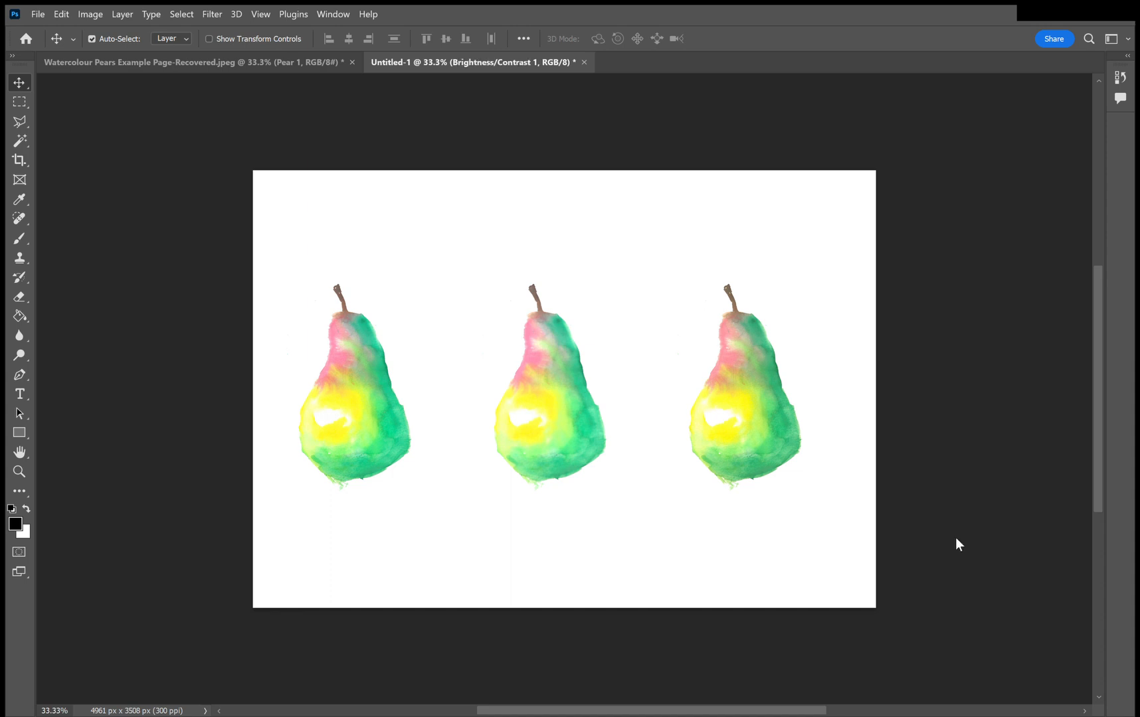
pyautogui.click(910, 589)
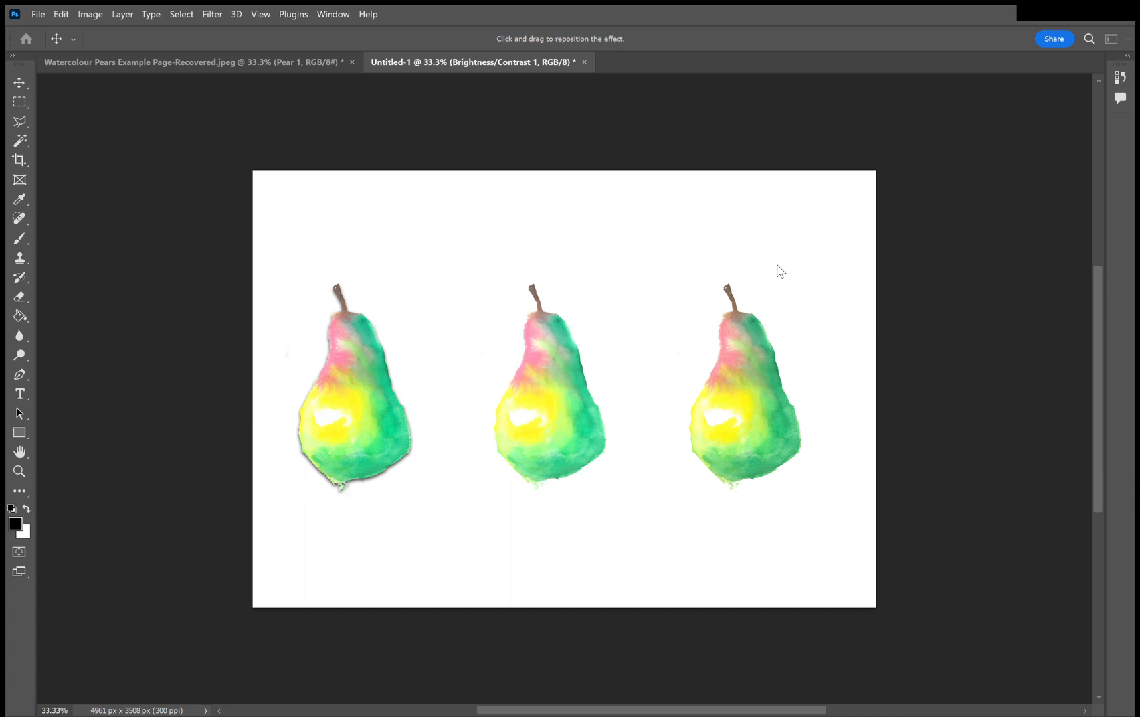
pyautogui.moveTo(793, 266)
pyautogui.mouseDown()
pyautogui.moveTo(823, 272)
pyautogui.moveTo(780, 265)
pyautogui.mouseUp()
pyautogui.click(782, 233)
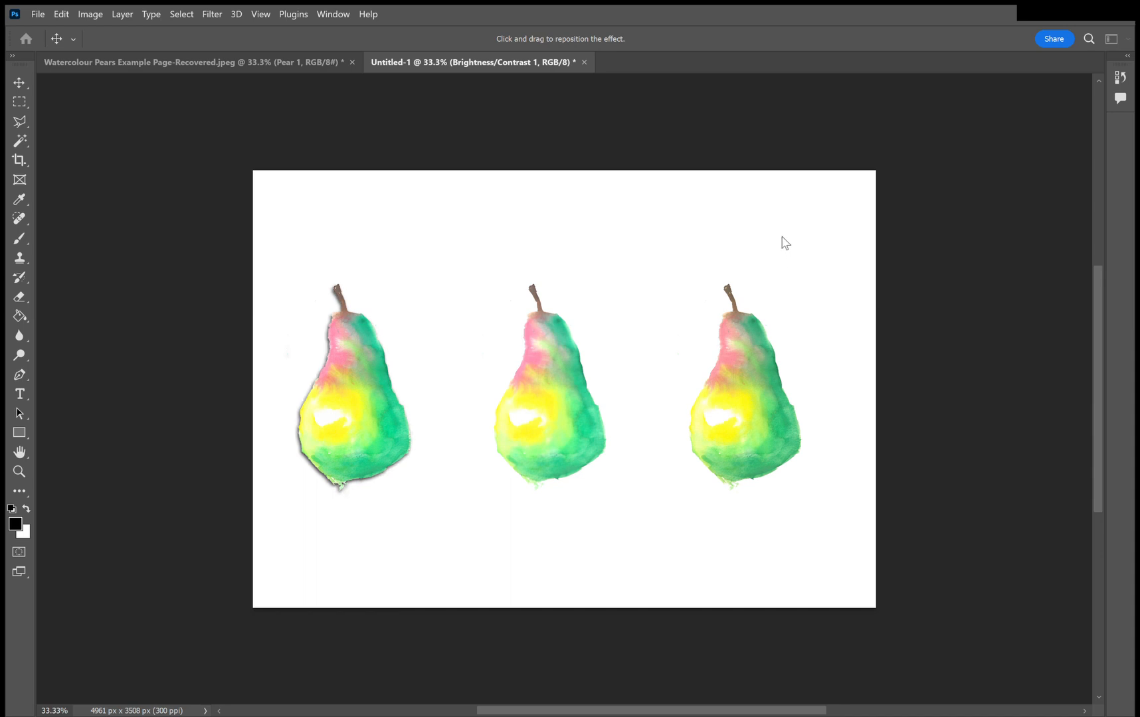
pyautogui.click(782, 245)
pyautogui.click(777, 246)
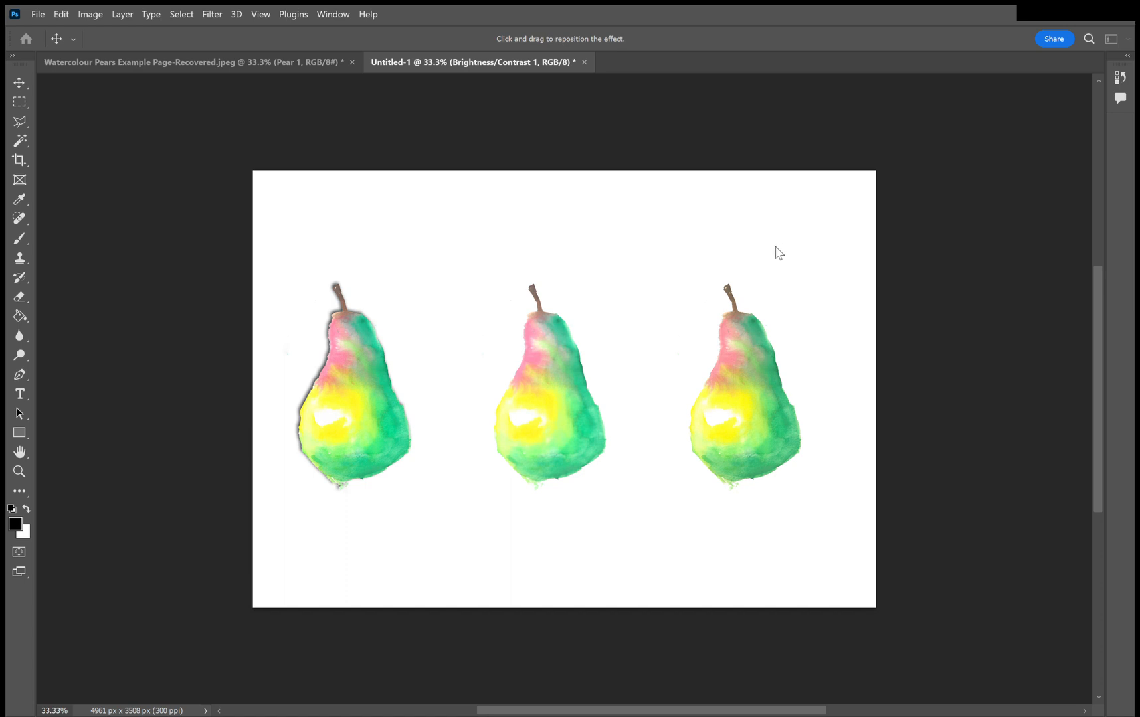
pyautogui.click(772, 246)
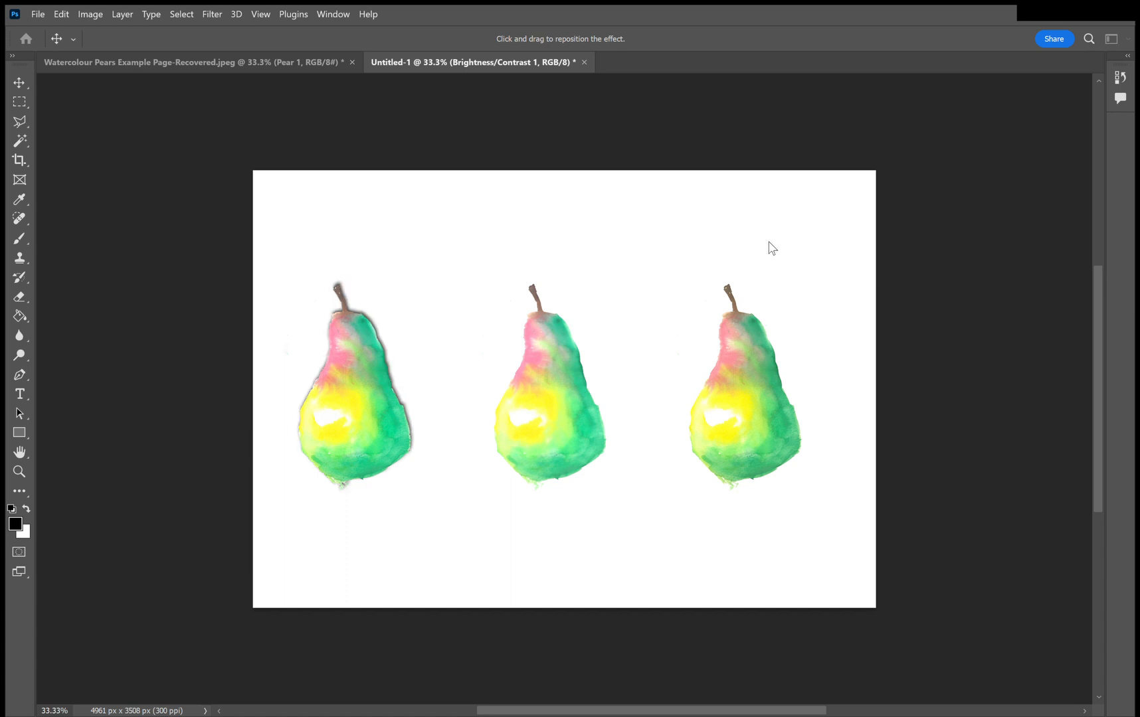
pyautogui.click(767, 238)
pyautogui.click(772, 234)
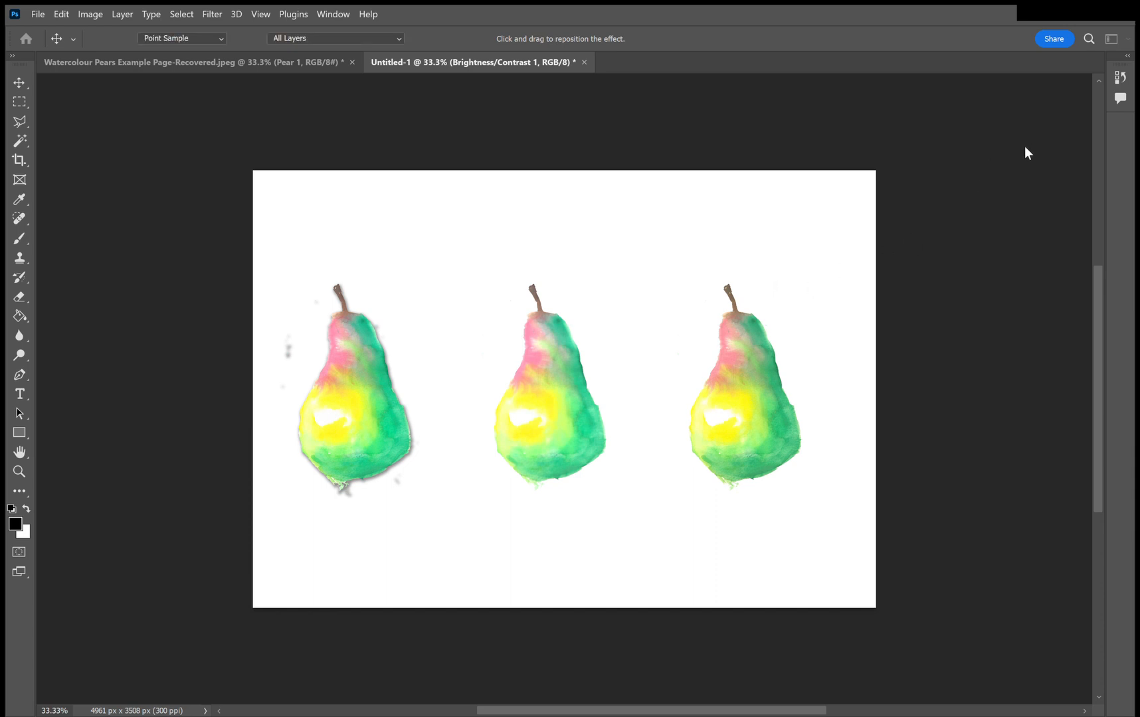
pyautogui.press('v')
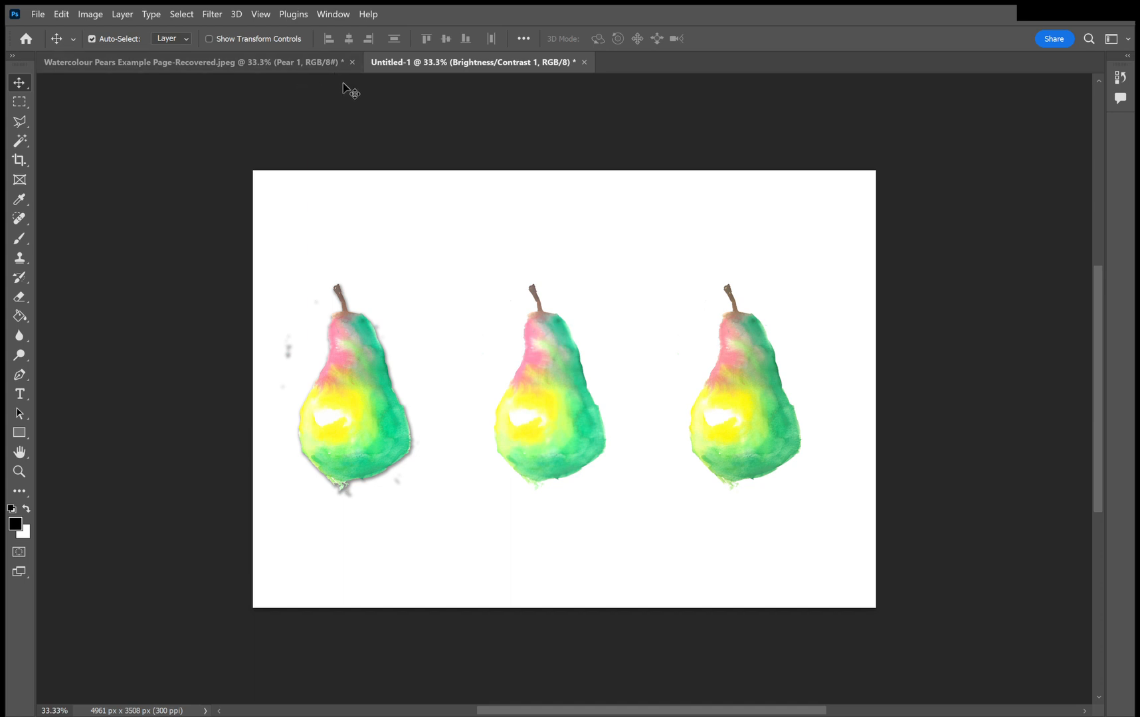
# In the Watercolour Pears Example Page document, outline the dark green and yellow pear on Layer 0 with a Polygonal Lasso selection.
pyautogui.click(291, 61)
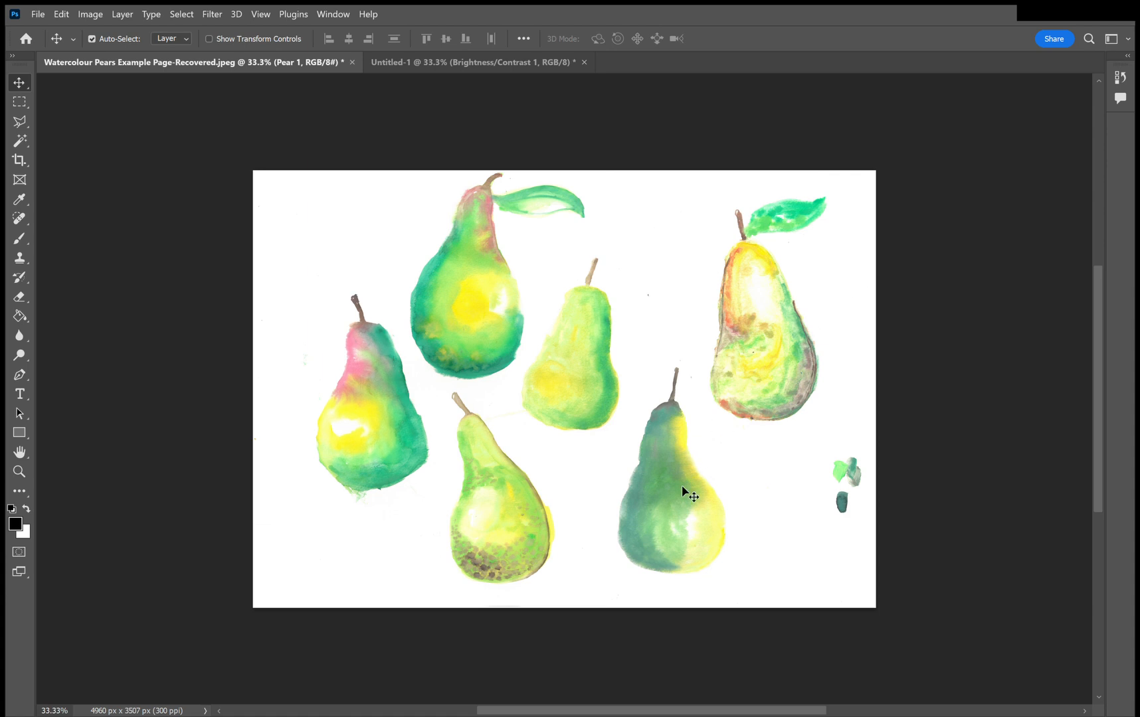
pyautogui.click(19, 122)
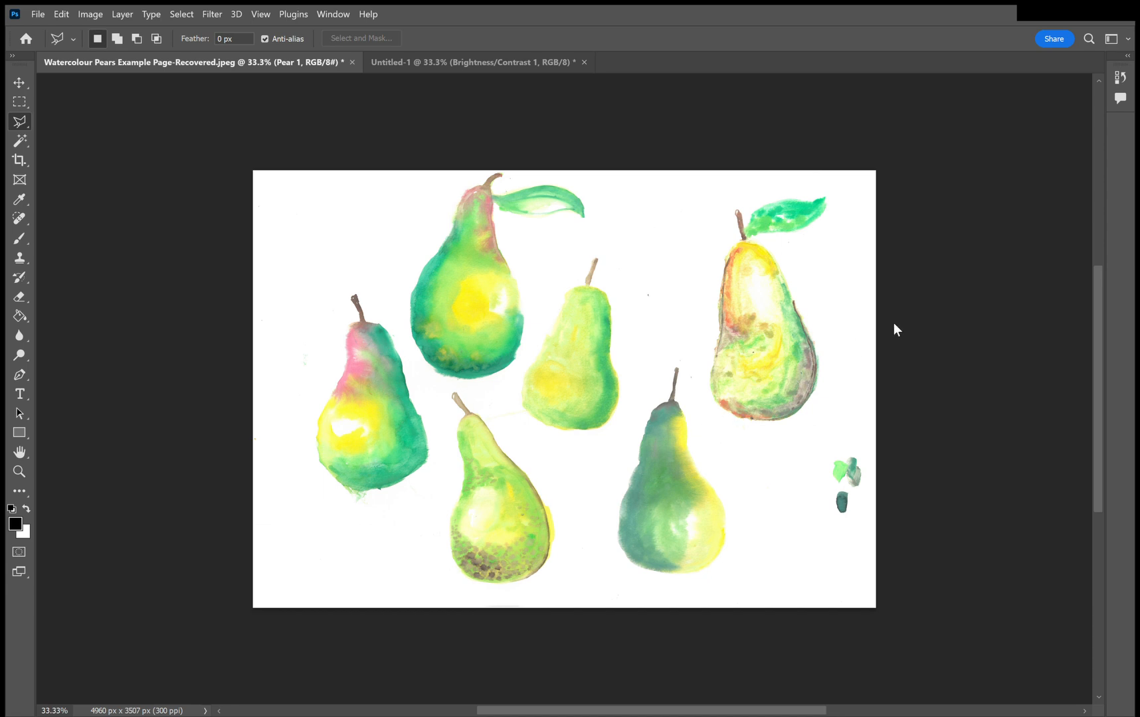
pyautogui.click(714, 423)
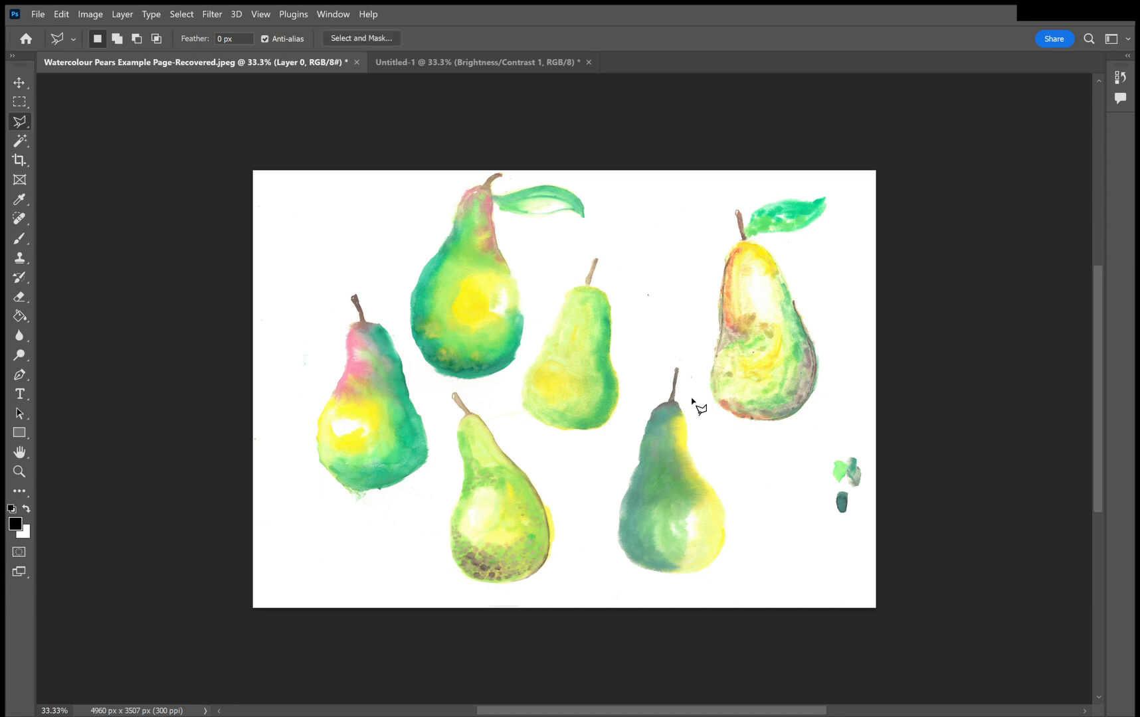
pyautogui.click(690, 398)
pyautogui.click(733, 584)
pyautogui.click(636, 584)
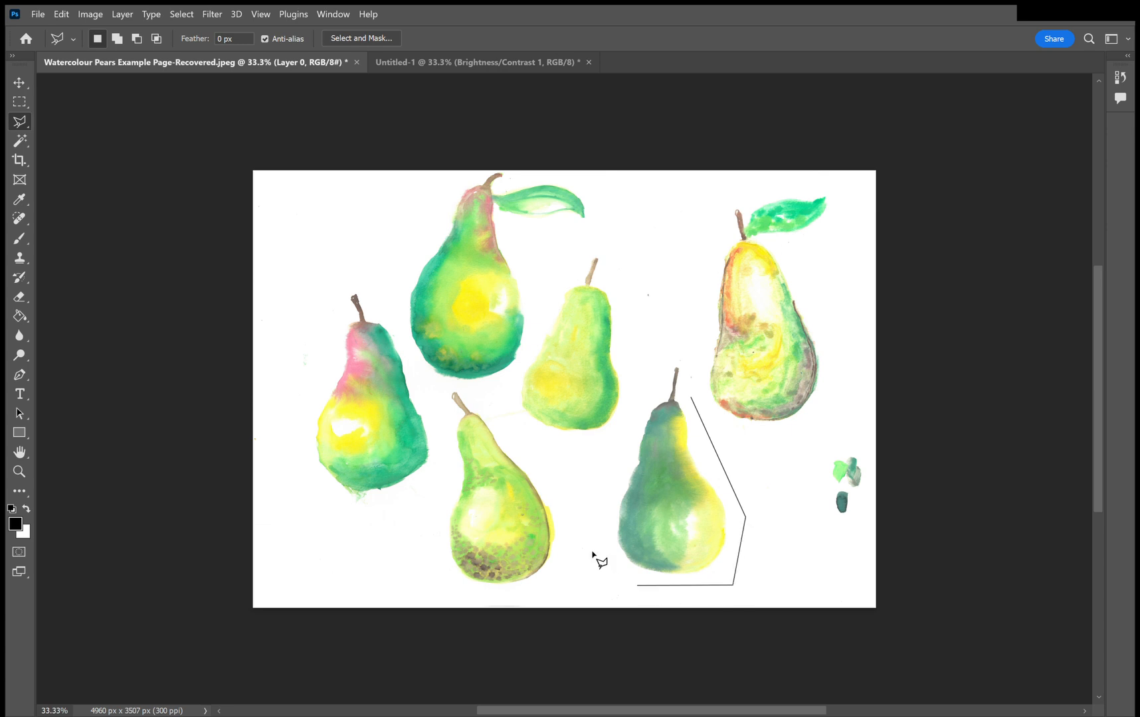
pyautogui.click(584, 512)
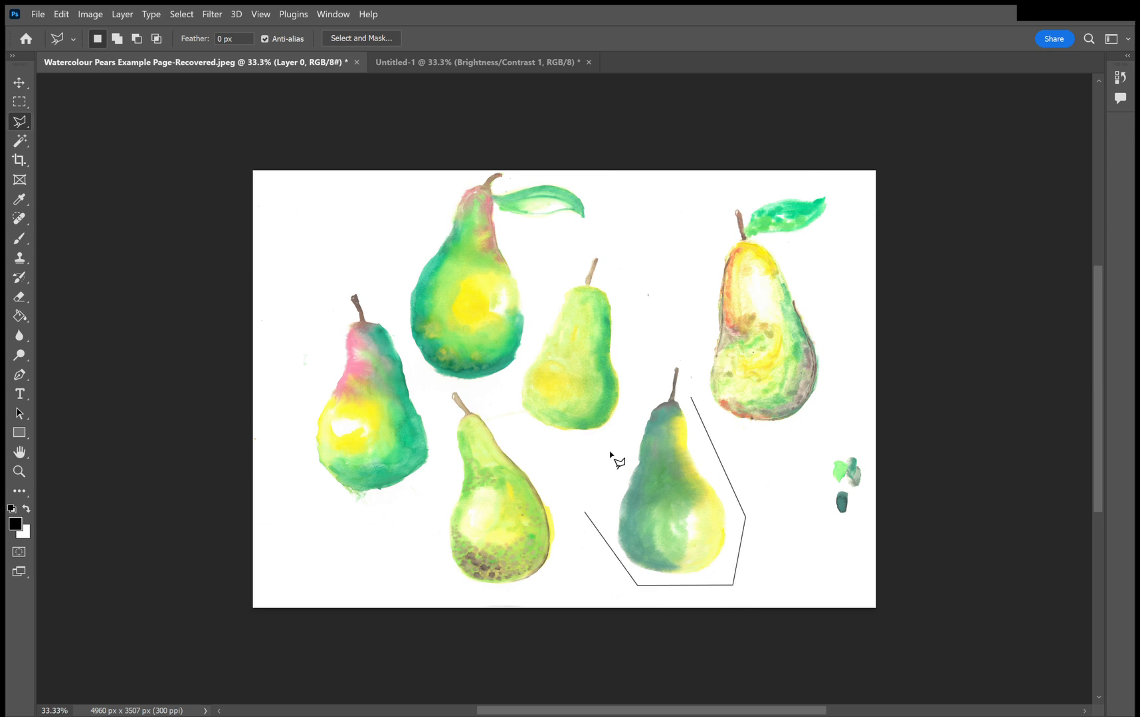
pyautogui.click(679, 340)
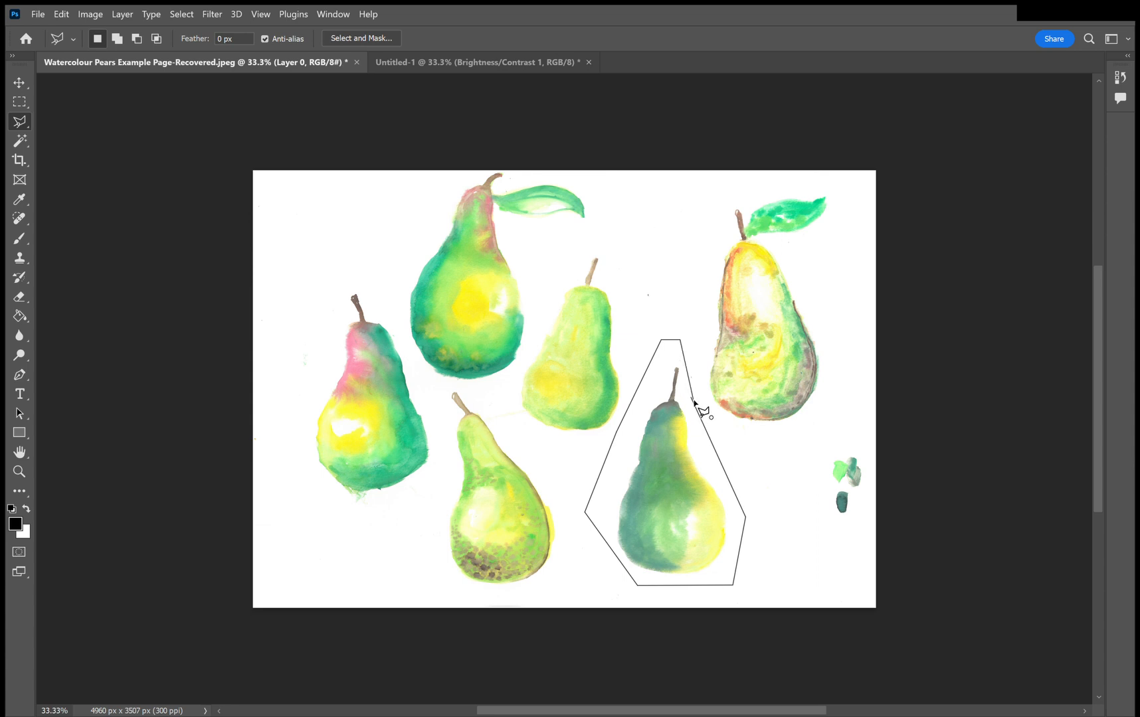
pyautogui.click(693, 401)
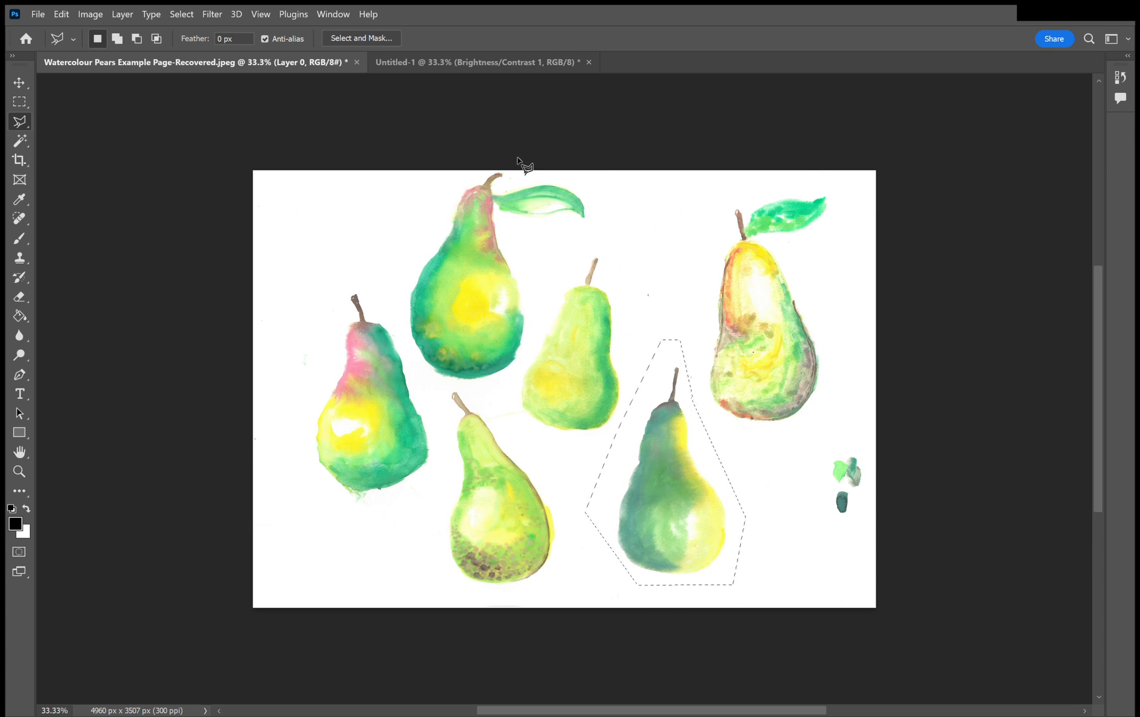
# Switch to the Untitled-1 document with the three pears.
pyautogui.click(517, 61)
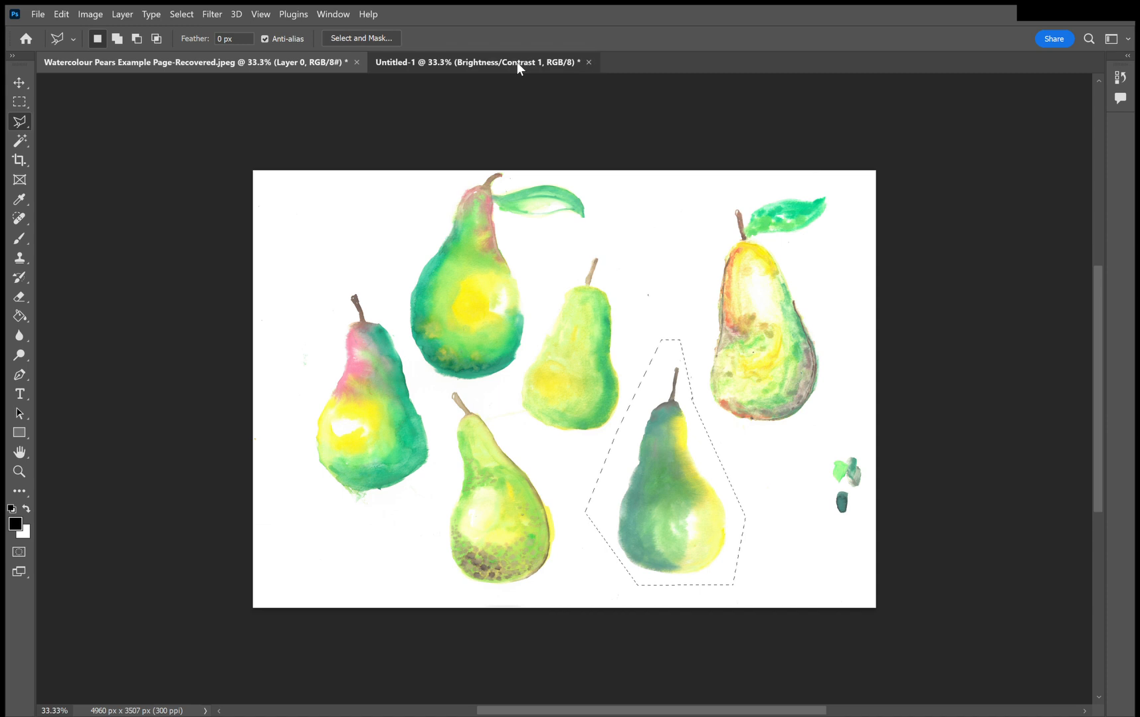